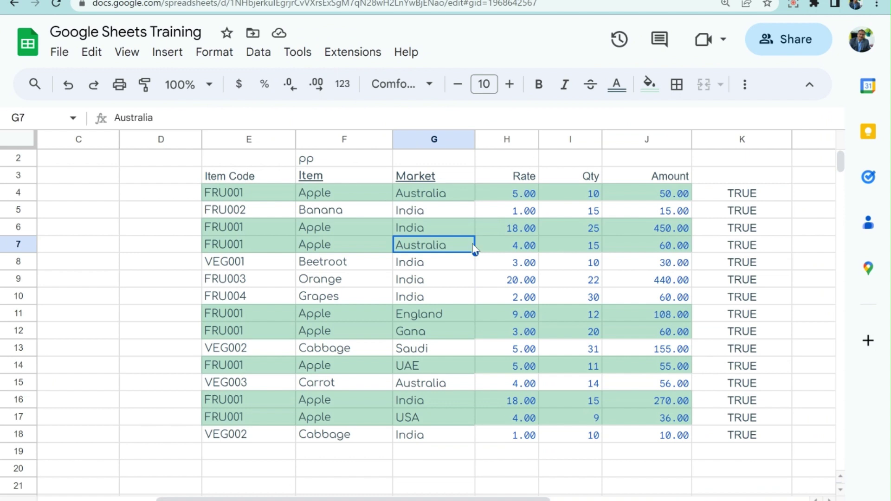
Test the row highlighting by setting search cell F2 above the Item header to Banana and to apple.
left_click(347, 157)
type("b")
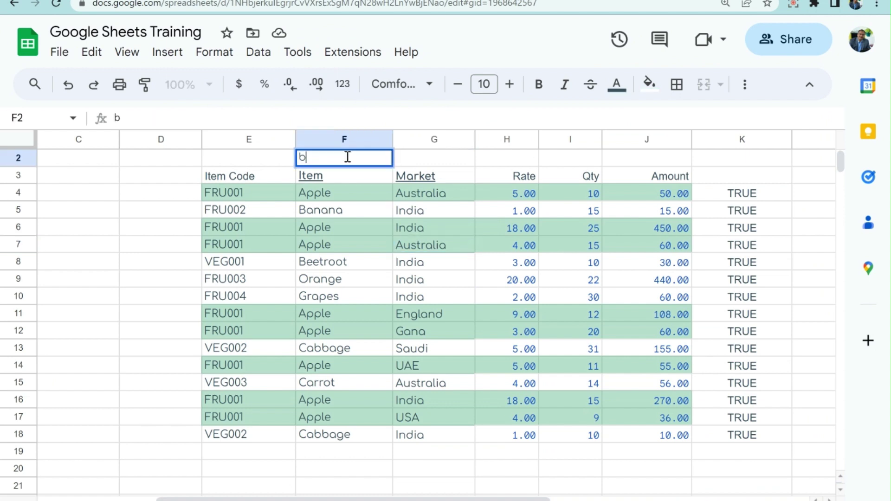
type("abn")
key("Return")
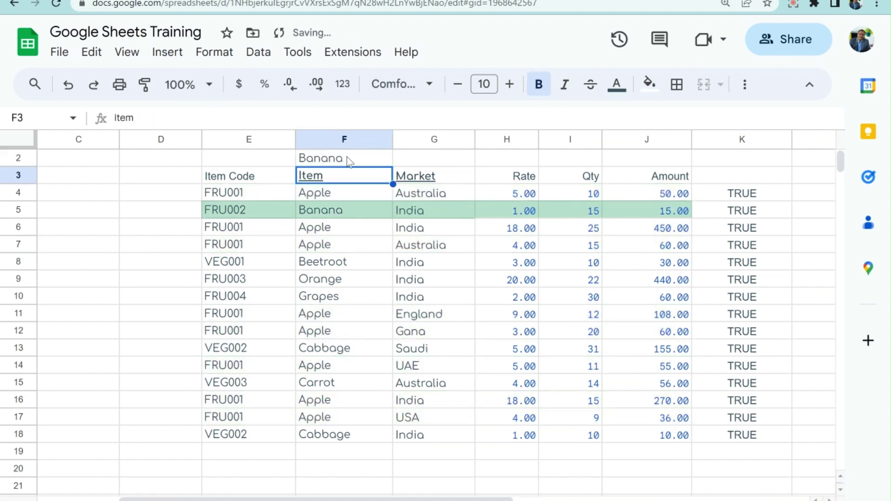
left_click(347, 158)
type("apple")
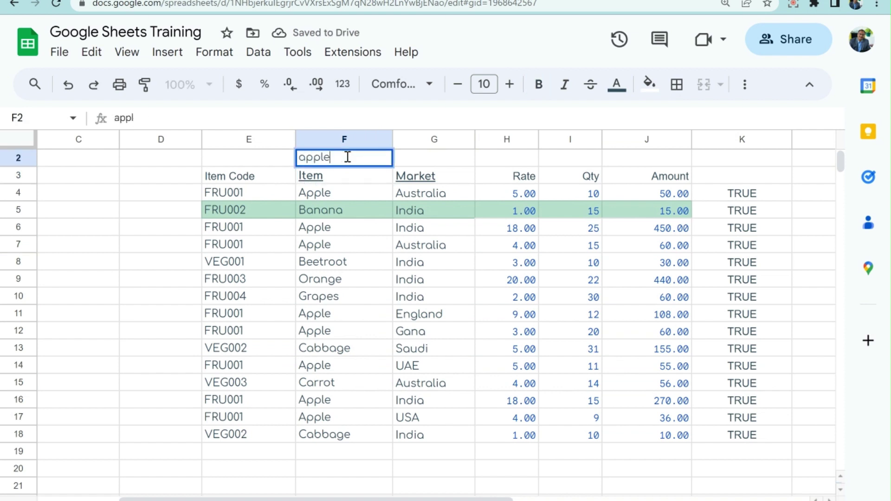
key("Return")
Set search cell F2 above the Item header to orang.
left_click(348, 158)
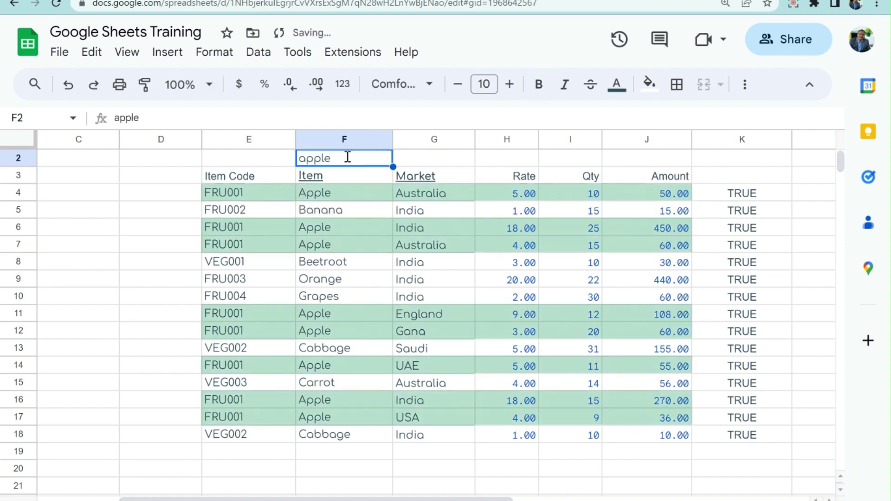
type("orang")
key("Return")
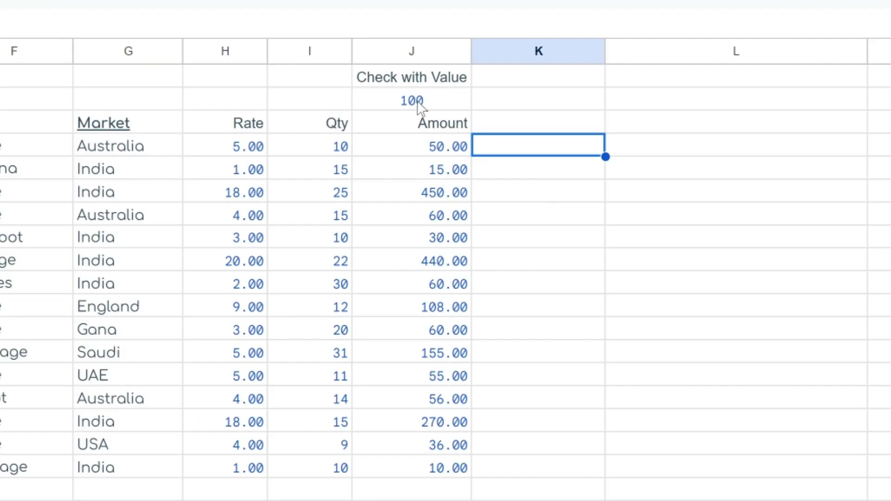
Start a conditional formatting rule for the Amount values in J4:J18 with the Greater than condition.
left_click_drag(450, 150, 454, 477)
left_click(69, 1)
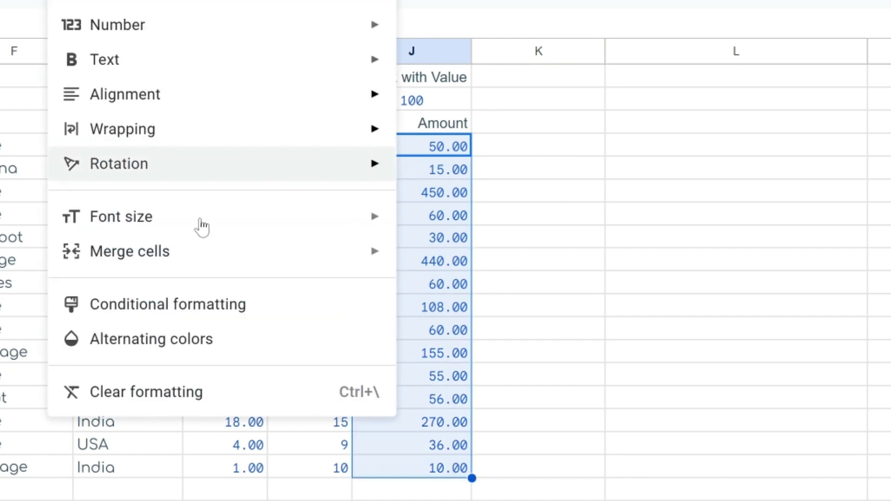
left_click(183, 304)
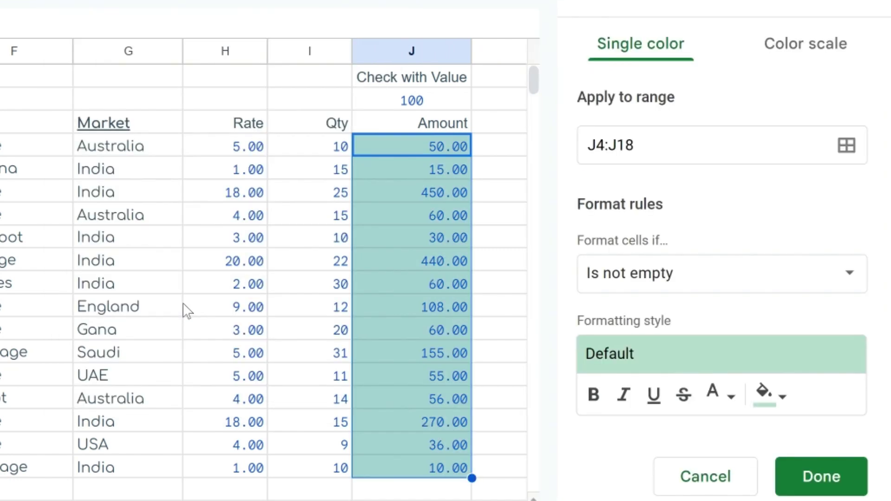
left_click(658, 278)
scroll(667, 487, "down", 3)
scroll(667, 487, "down", 2)
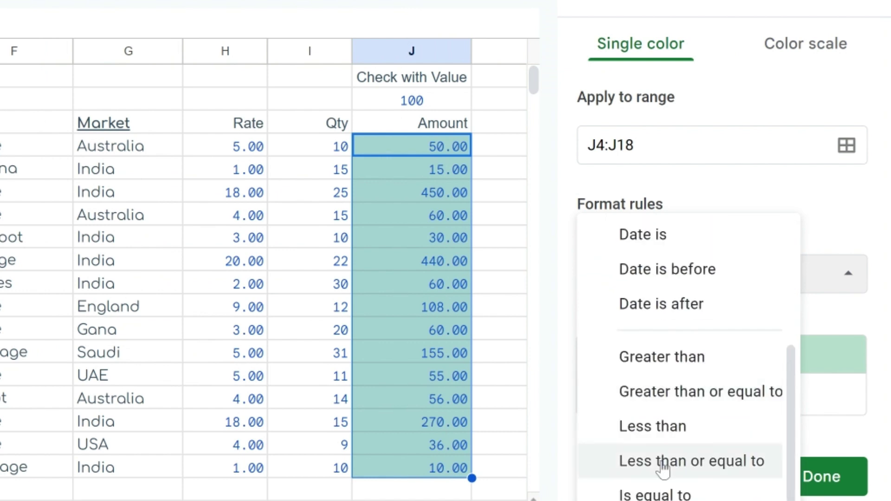
left_click(686, 364)
left_click(675, 327)
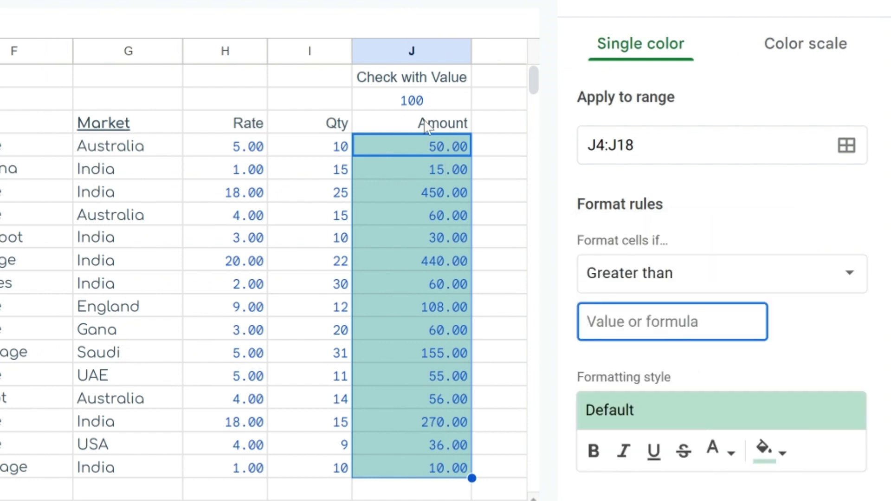
Enter the absolute reference =$J$2 as the comparison value of the Greater than rule.
type("=")
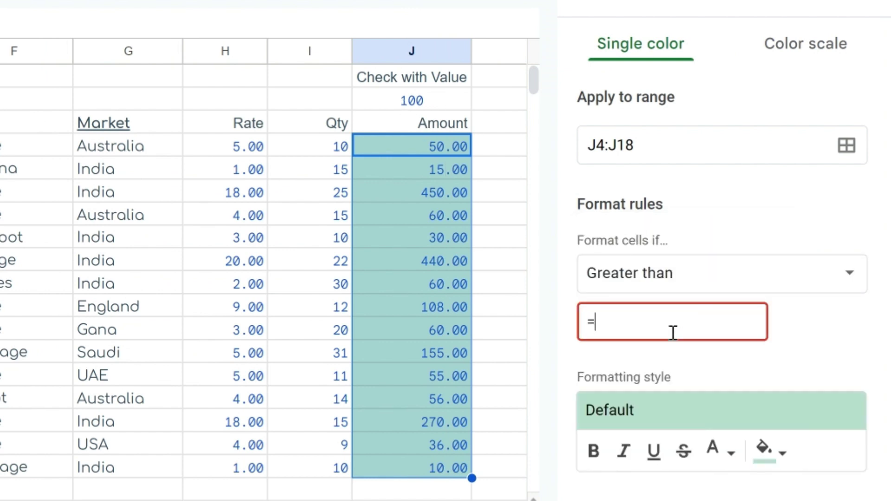
type("J2")
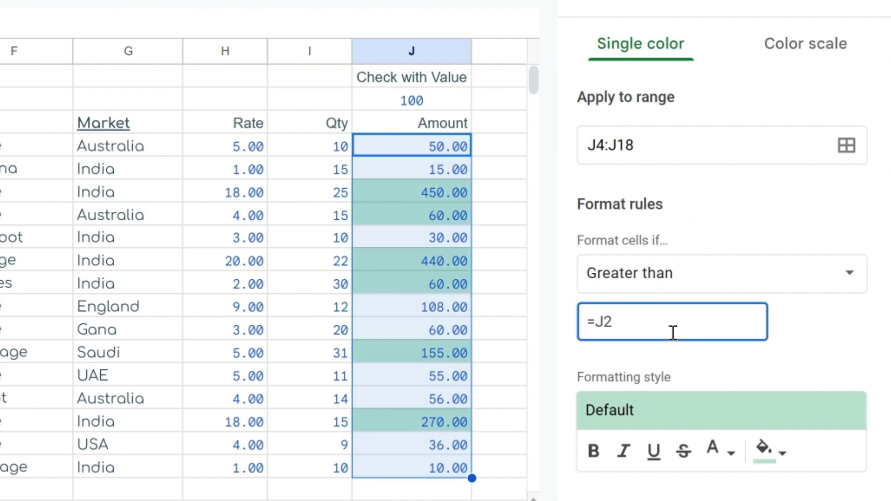
key("Left")
key("Left")
type("$")
key("Right")
type("$")
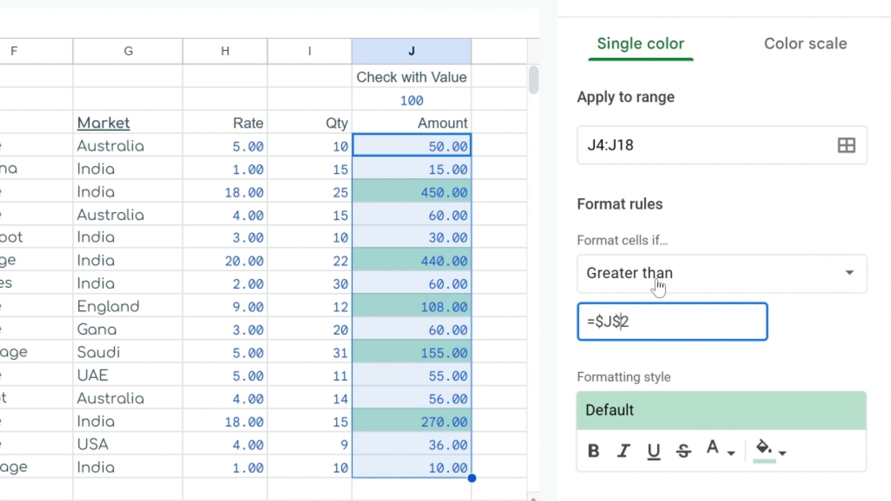
Try the rule with Greater than or equal to, Less than, Less than or equal to, Is equal to and Is not equal to.
left_click(682, 284)
left_click(688, 308)
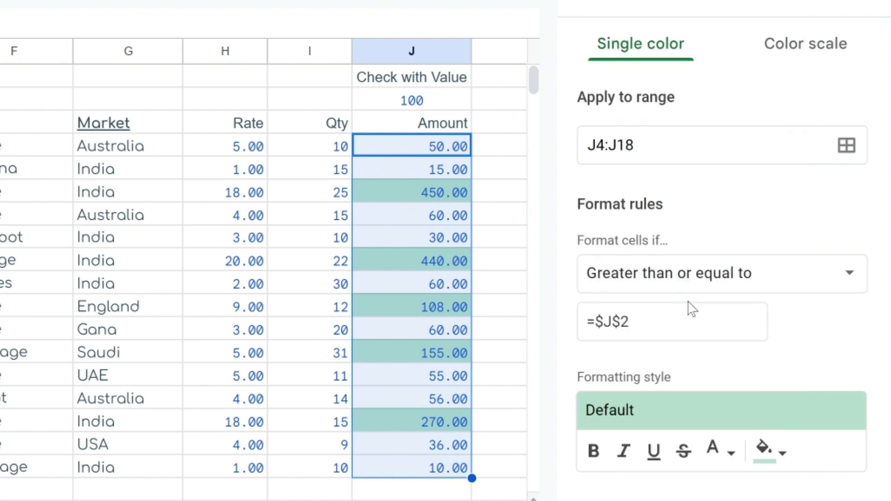
left_click(700, 278)
left_click(678, 307)
left_click(686, 282)
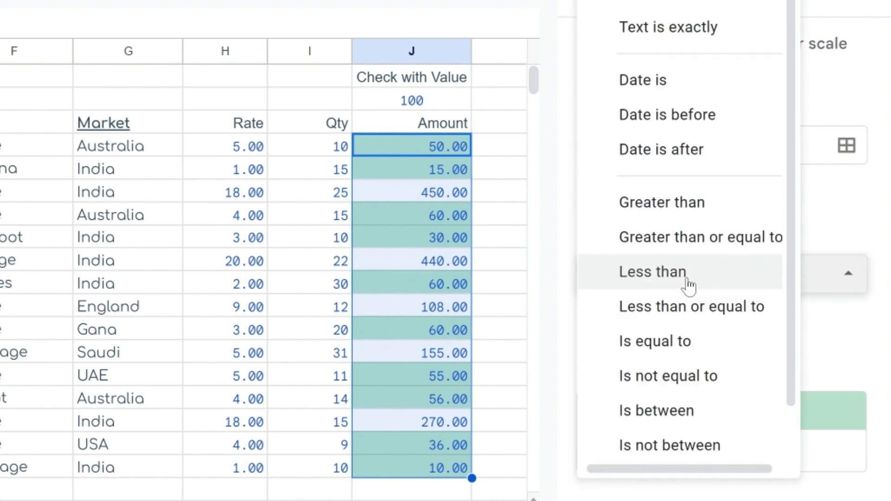
left_click(633, 315)
left_click(700, 292)
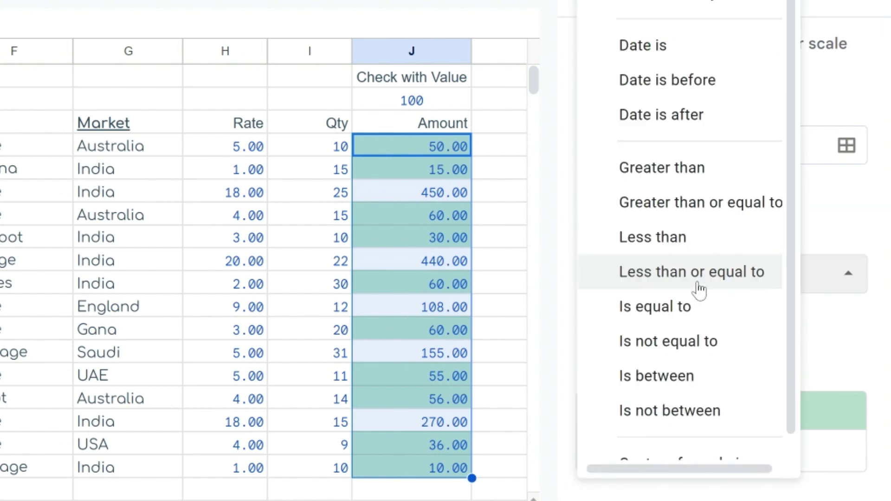
left_click(686, 307)
left_click(685, 281)
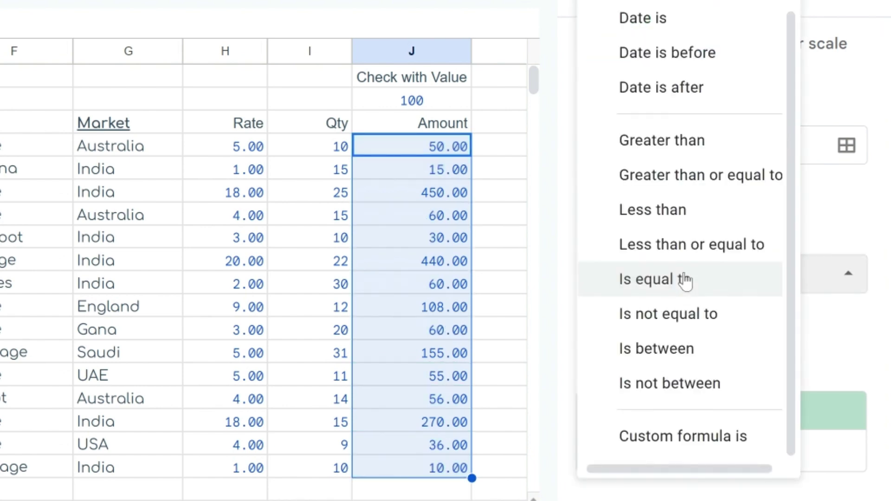
left_click(679, 314)
left_click(691, 290)
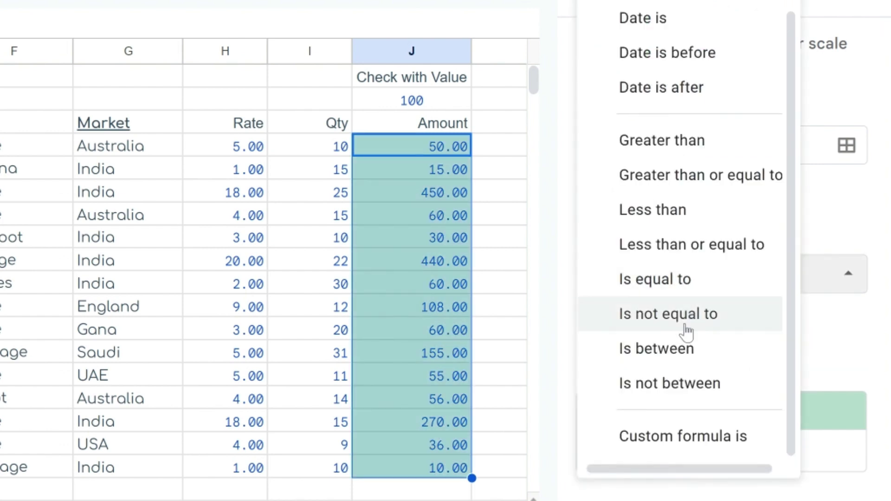
left_click(685, 320)
Set the rule's condition back to Greater than and save the rule.
left_click(699, 275)
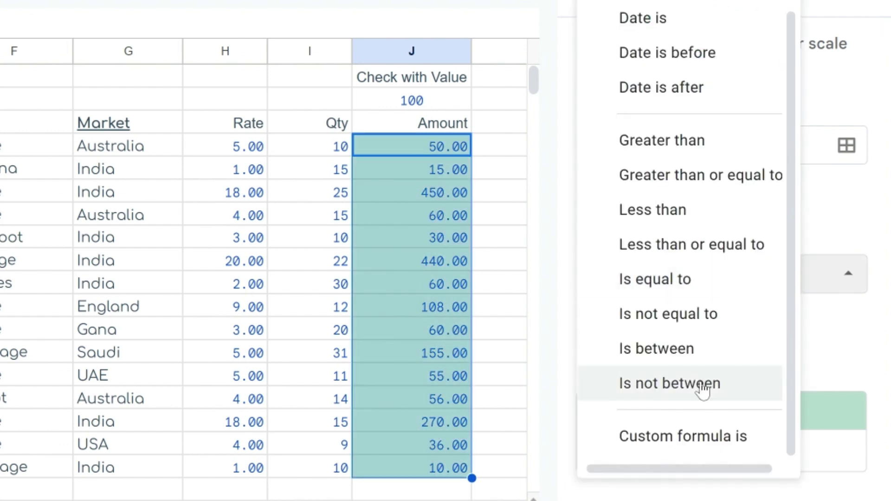
left_click(722, 143)
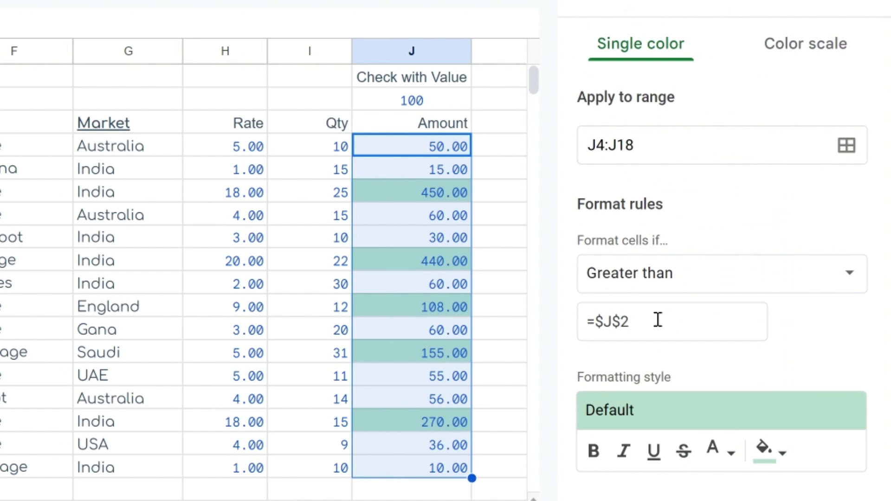
left_click(835, 500)
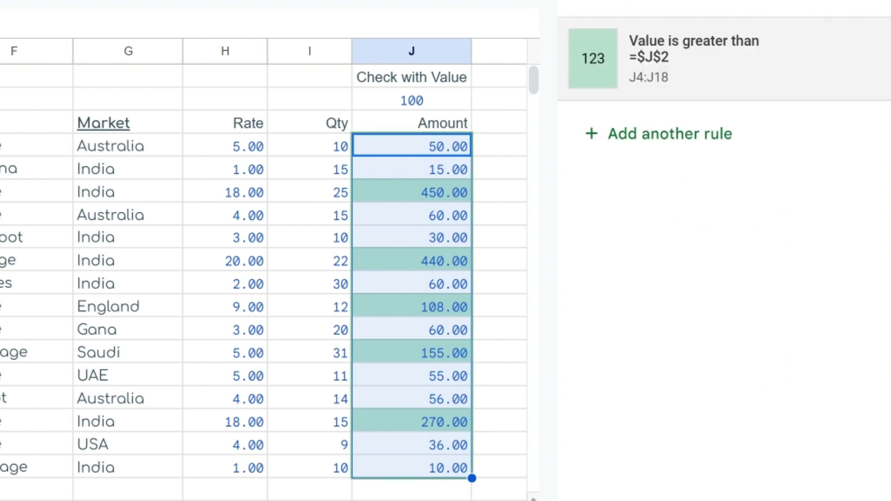
Test the rule by setting the Check with Value cell J2 to 200 and to 300.
left_click(425, 100)
type("200")
key("Return")
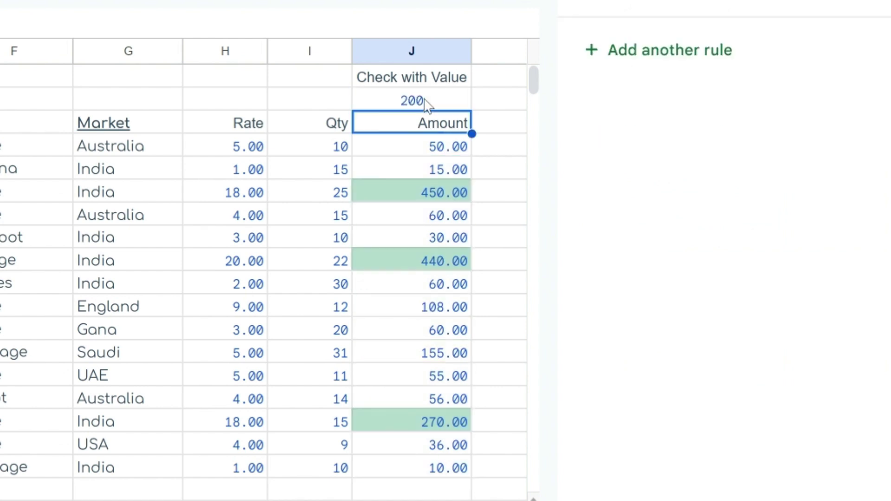
left_click(425, 100)
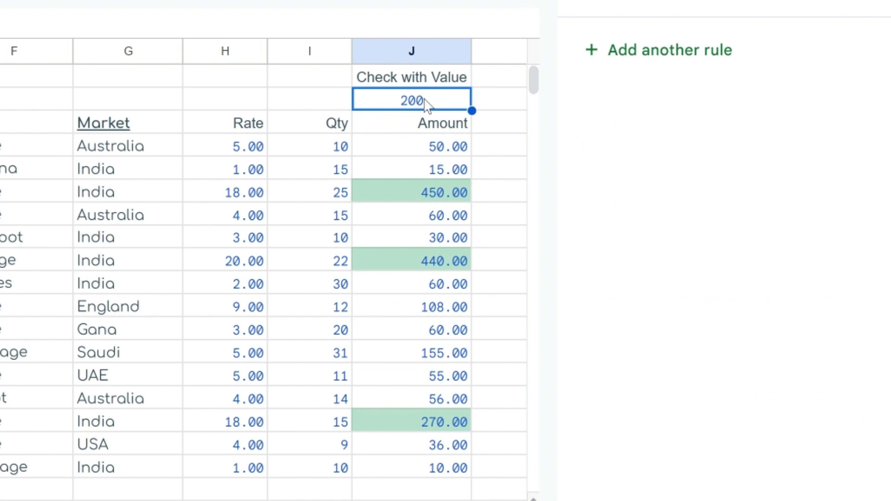
type("500")
key("Return")
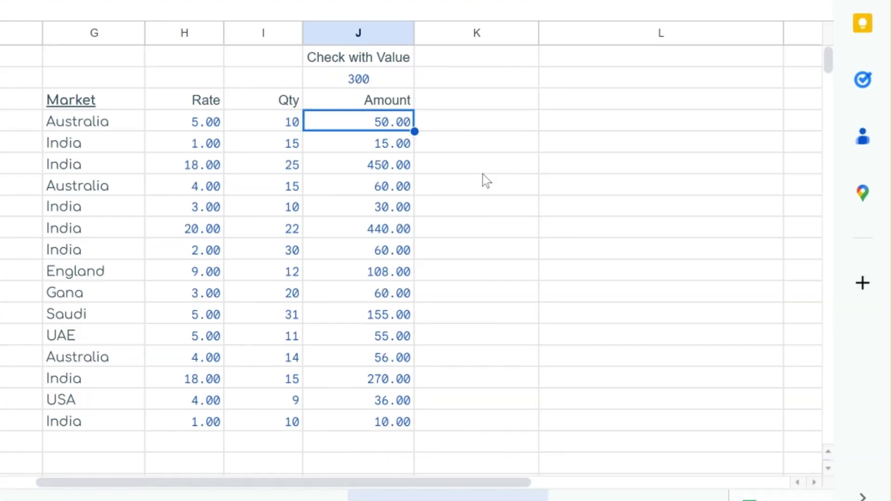
Start a conditional formatting rule for the Amount values in J4:J18 with the Custom formula is condition.
left_click_drag(368, 122, 394, 419)
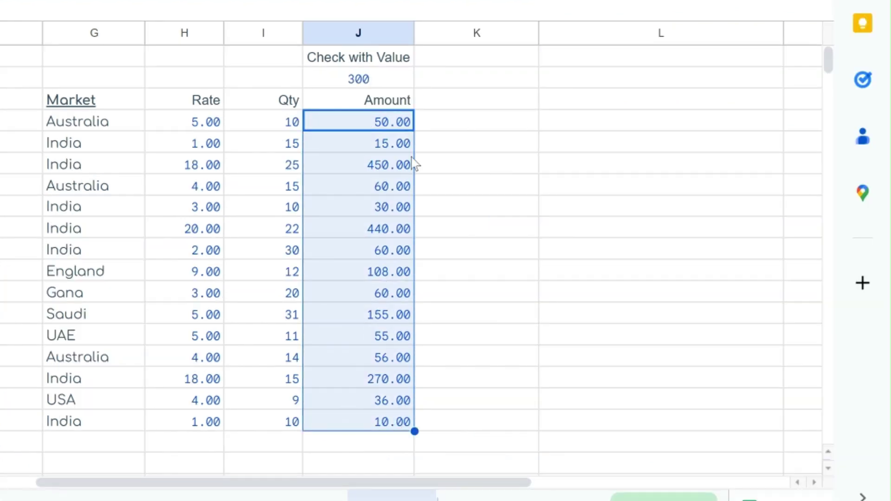
left_click(42, 0)
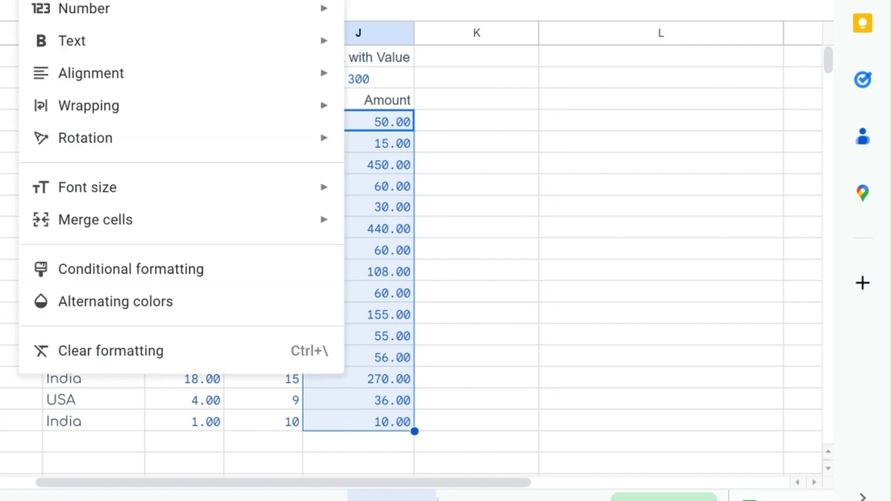
left_click(181, 278)
left_click(582, 245)
scroll(625, 443, "down", 5)
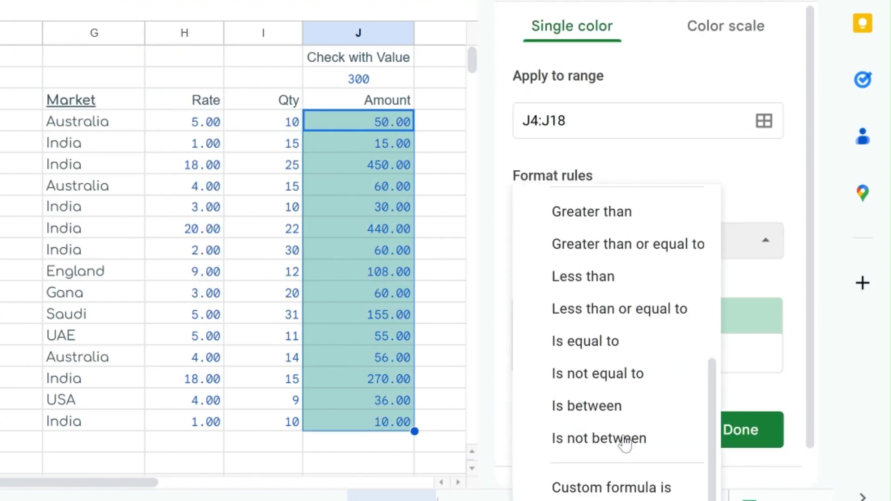
left_click(612, 486)
left_click(580, 298)
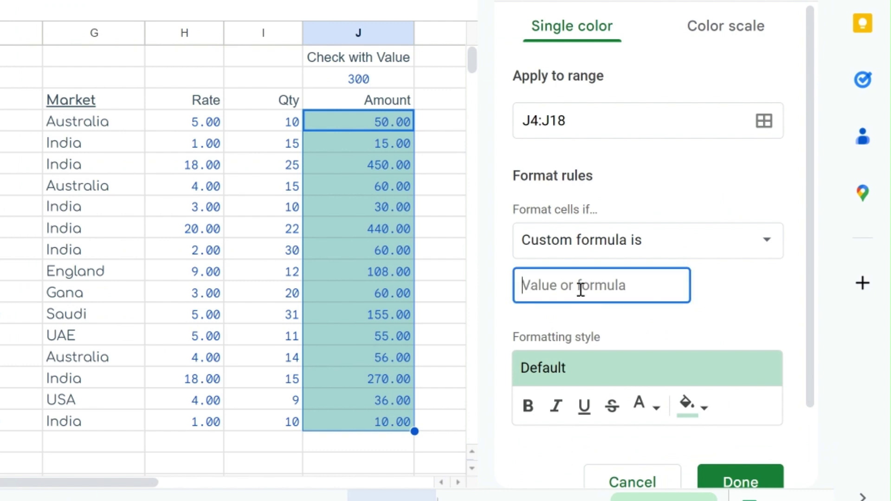
Enter the custom formula =J4>$J$2 with the default formatting style and save the rule.
type("=J")
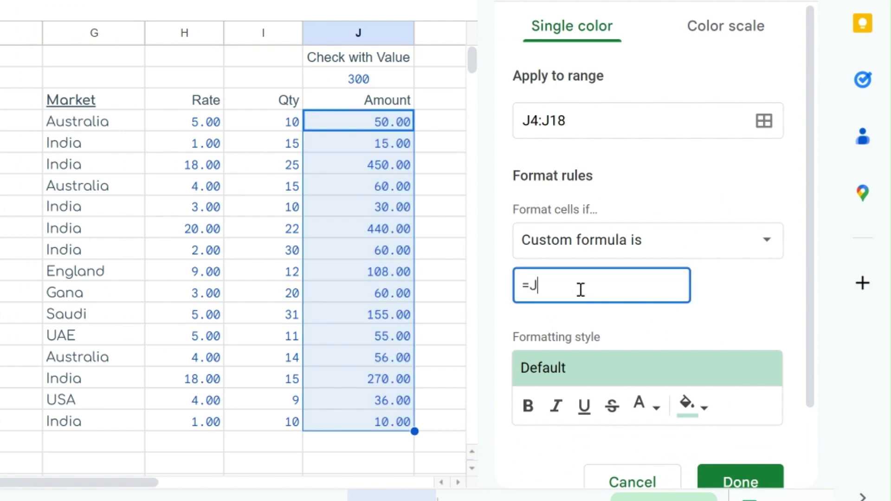
type("4>")
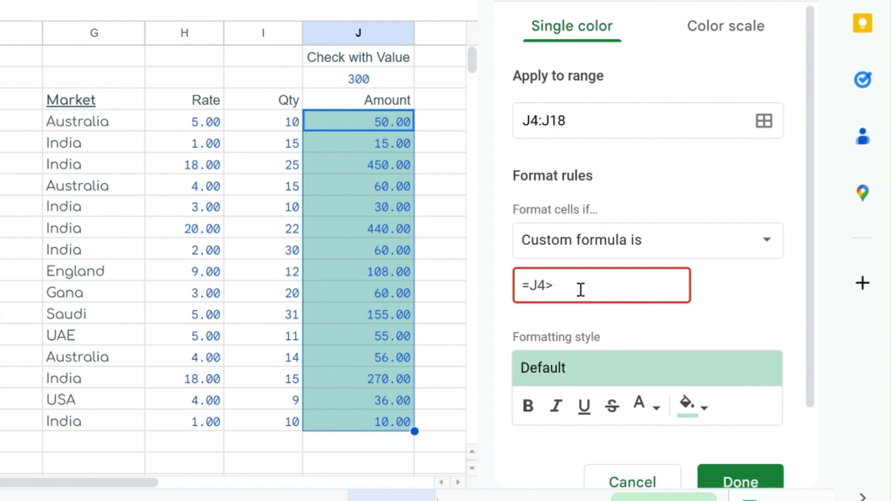
type("$J$2")
left_click(748, 480)
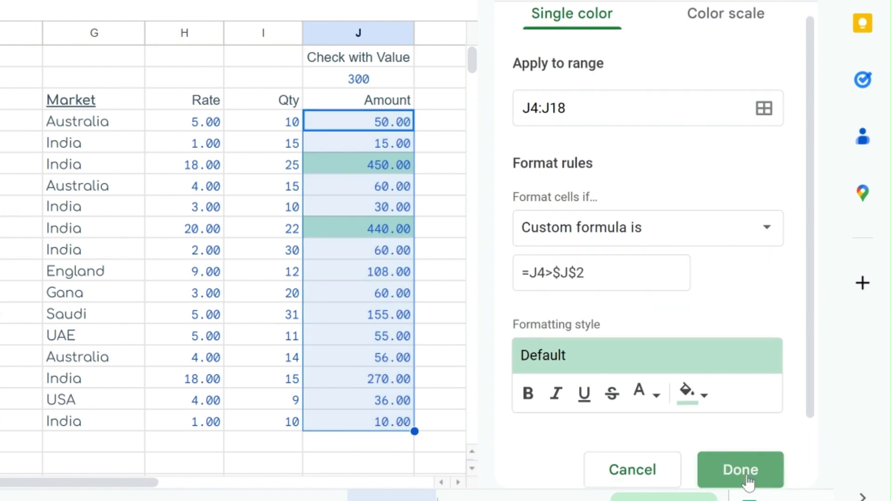
Test the custom formula rule by setting the Check with Value cell J2 to 50 and to 300.
left_click(387, 84)
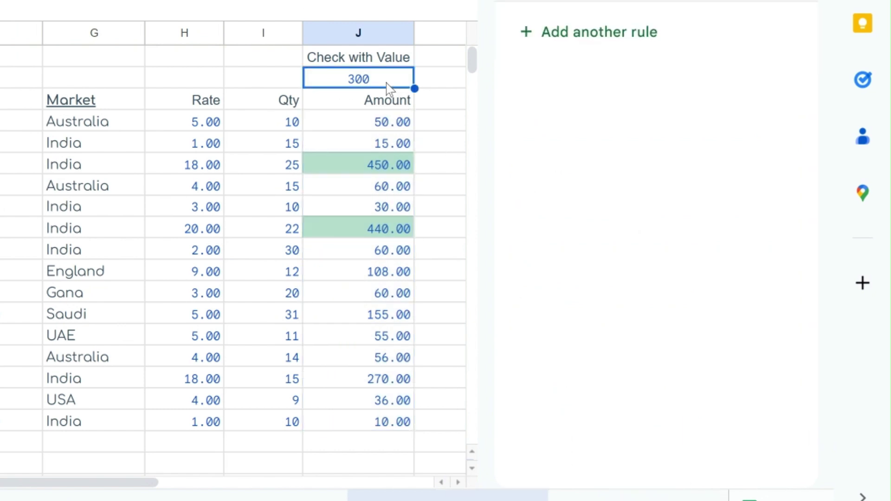
type("50")
key("Return")
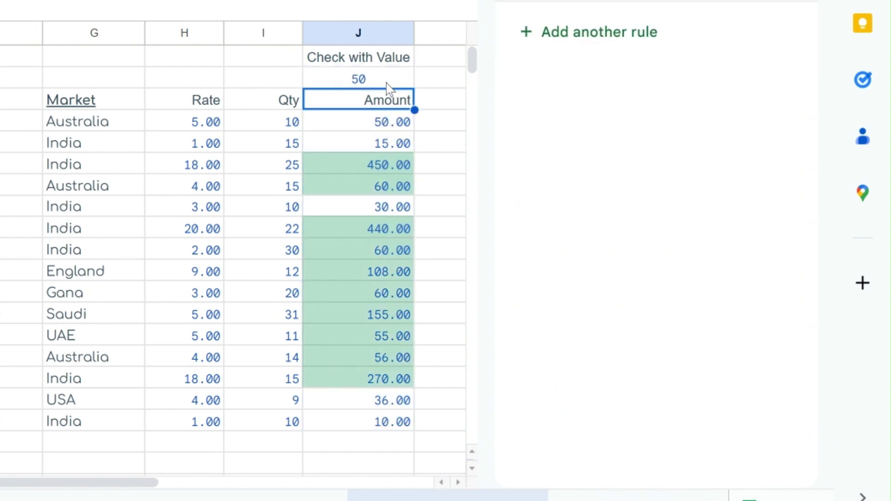
left_click(387, 84)
type("300")
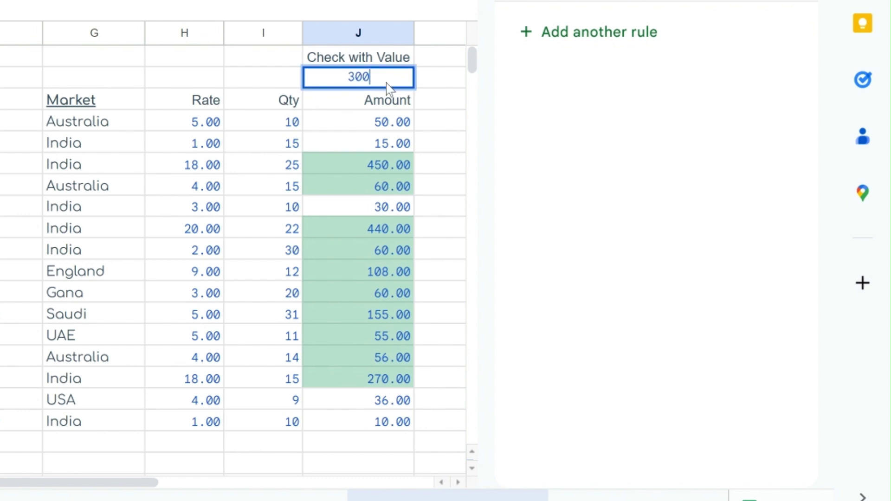
key("Return")
Set the Check with Value cell J2 to 100.
left_click(386, 84)
type("100")
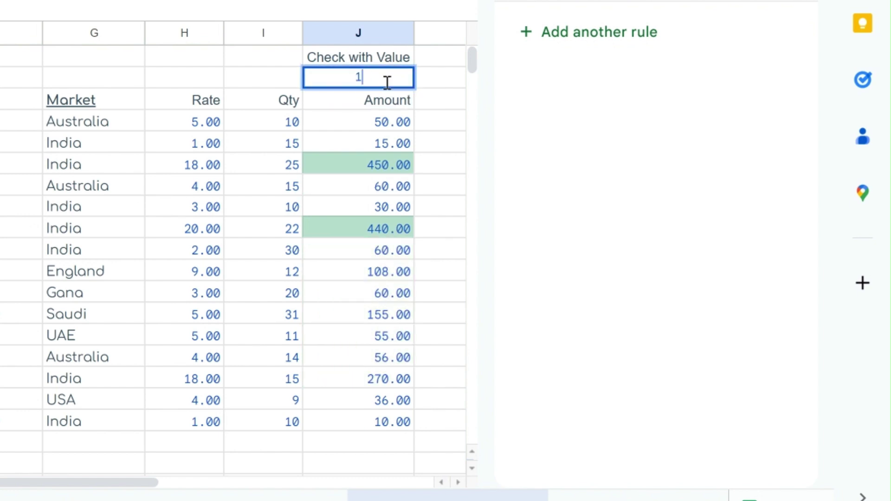
key("Return")
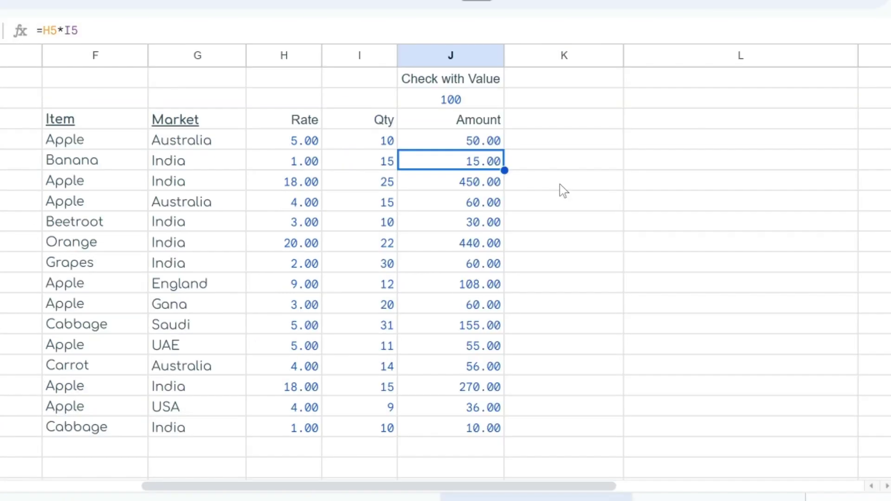
Start a conditional formatting rule for the data range F4:J18 with the Greater than condition.
left_click_drag(93, 145, 483, 427)
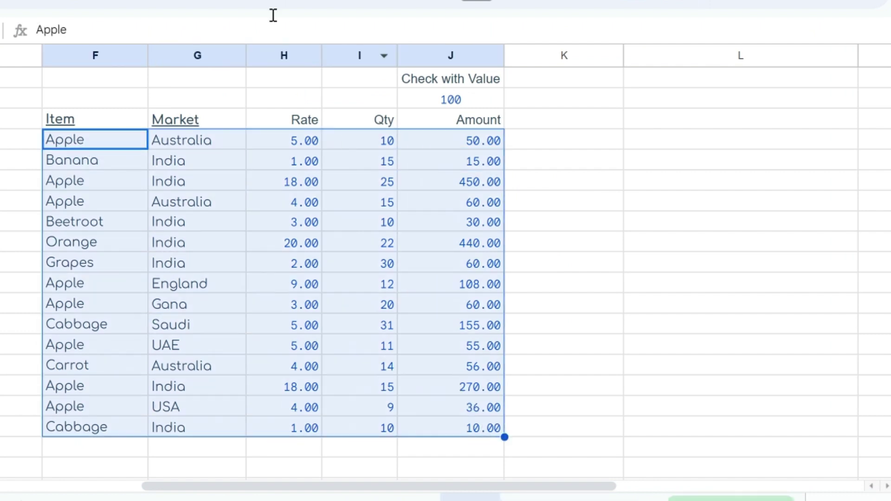
left_click(151, 0)
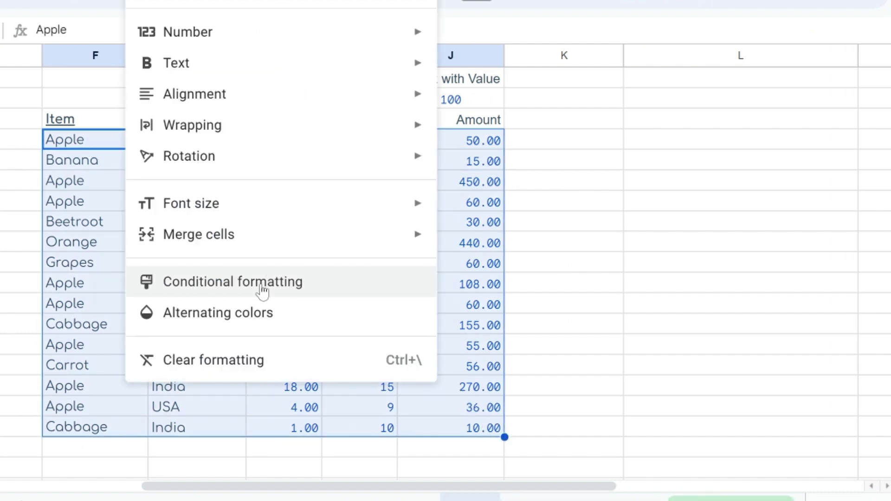
left_click(260, 284)
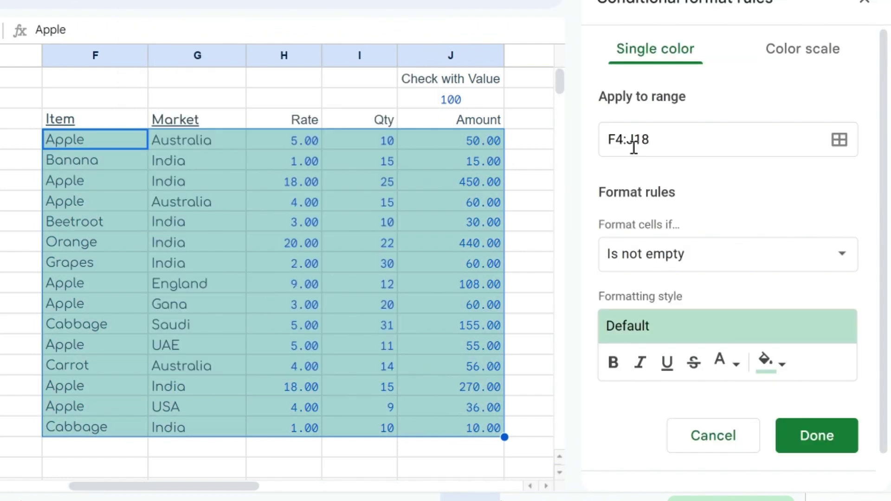
left_click(755, 260)
scroll(698, 418, "down", 3)
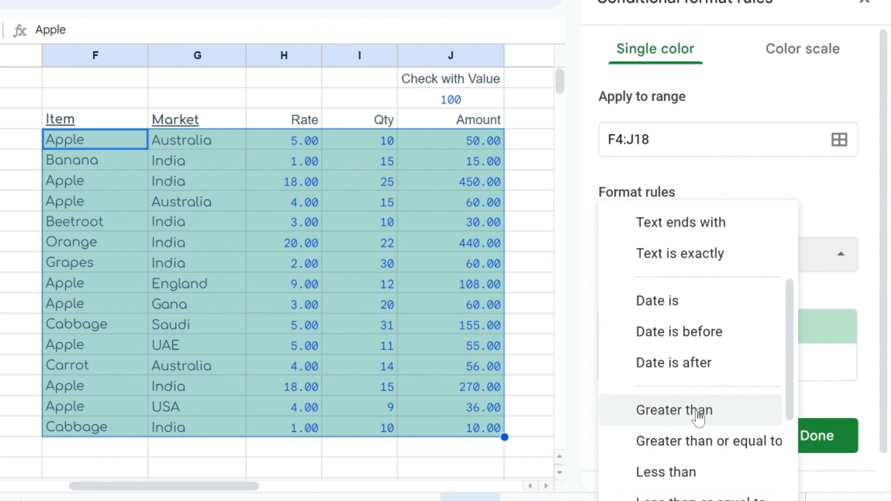
left_click(698, 417)
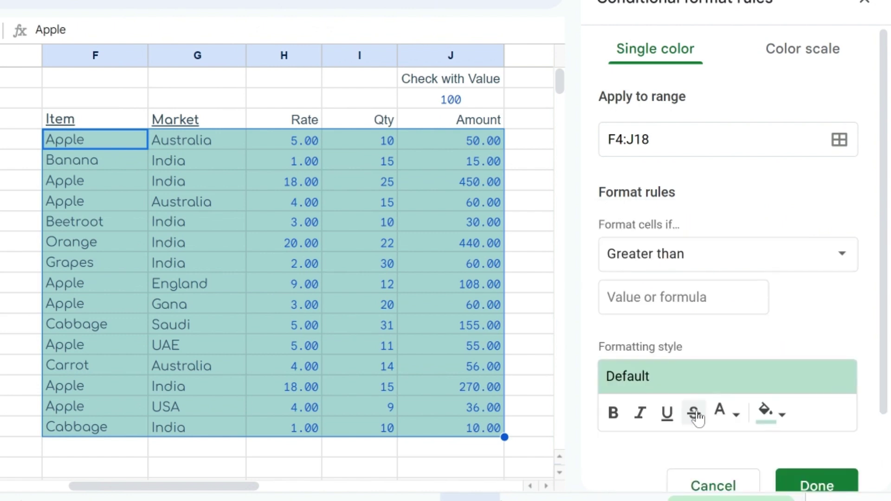
Enter =$J$2 as the comparison value with the default formatting style and save the rule.
left_click(658, 302)
type("=")
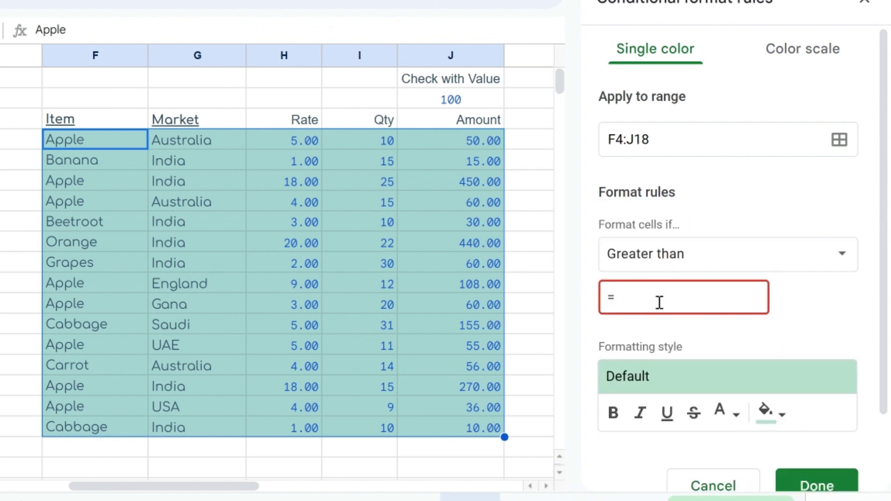
type("$J$2")
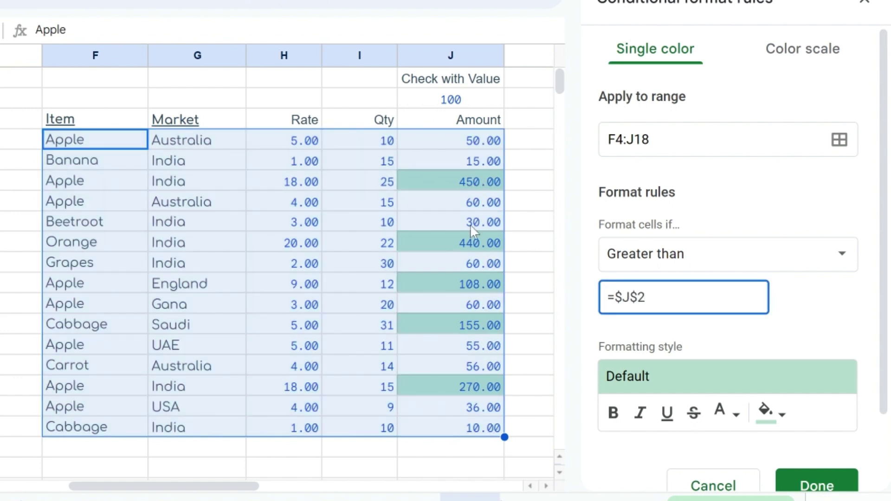
left_click(808, 485)
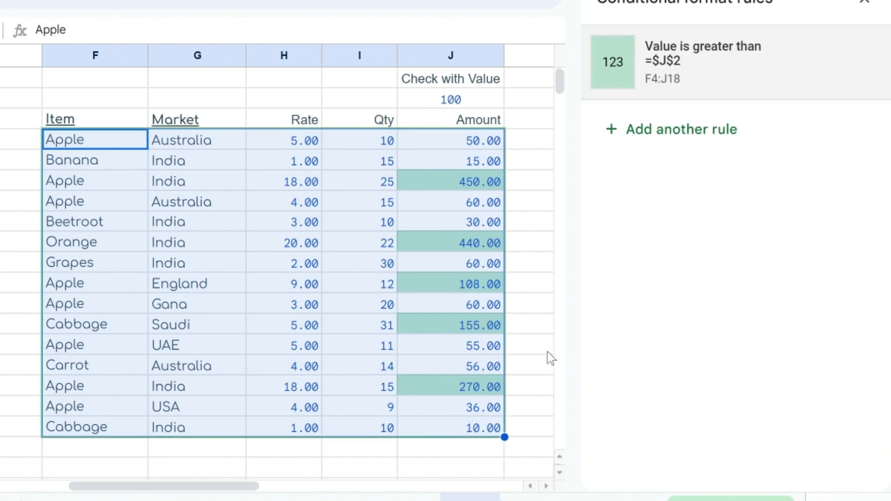
Test the Greater than rule by setting the Check with Value cell J2 to 300 and to 50.
left_click(480, 104)
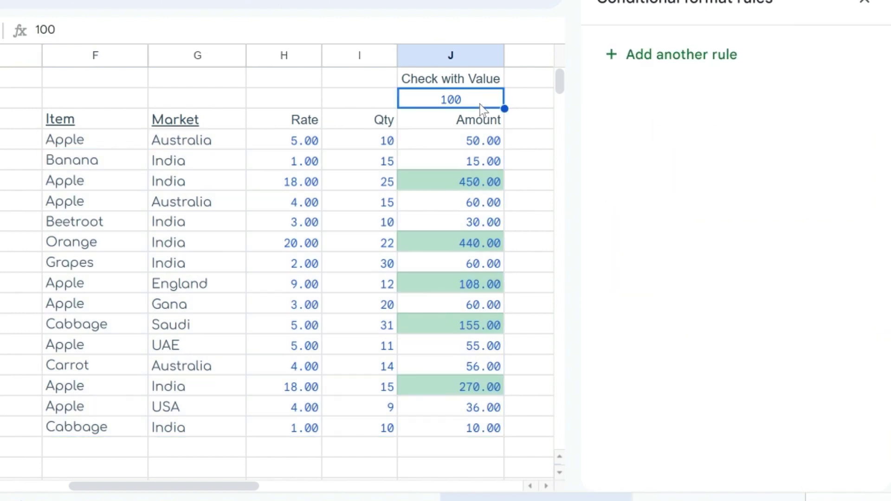
type("300")
key("Return")
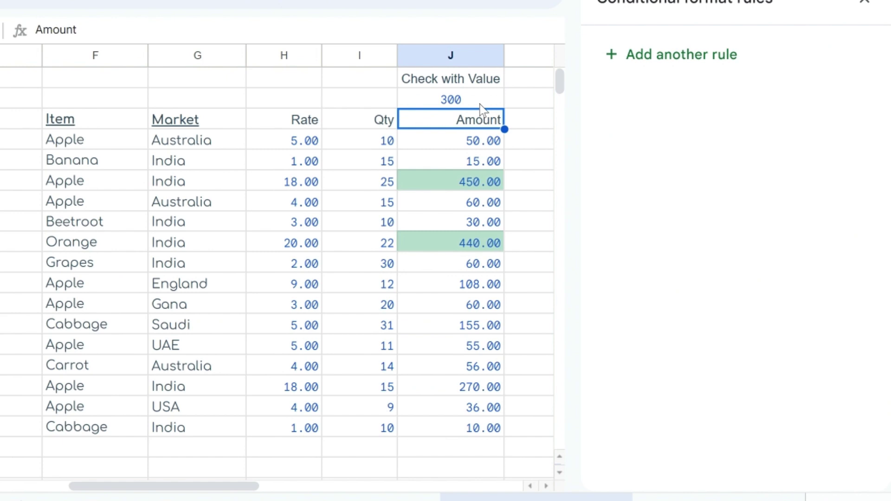
left_click(479, 104)
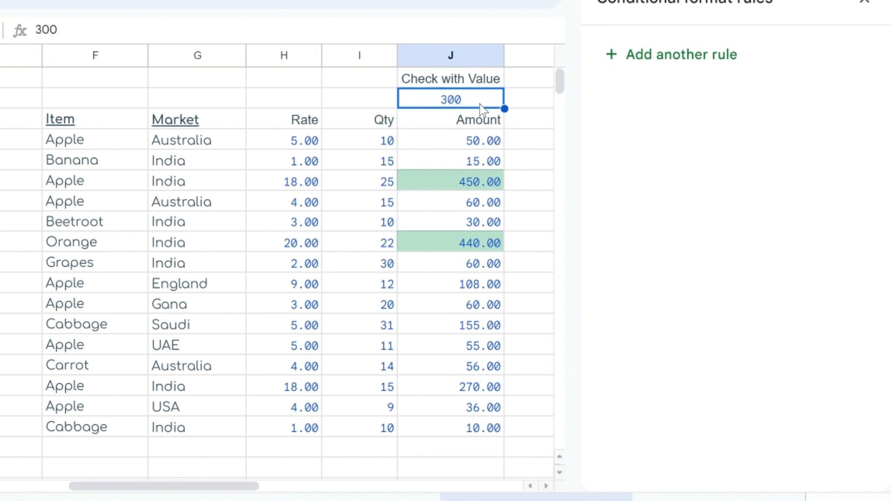
type("50")
key("Return")
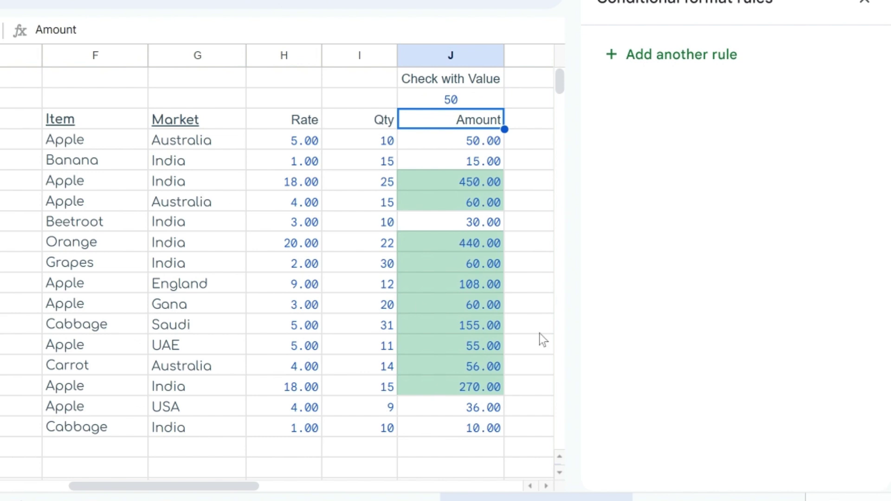
Change the F4:J18 rule to the Custom formula is condition with =$J4>$J$2 and save it.
left_click(482, 144)
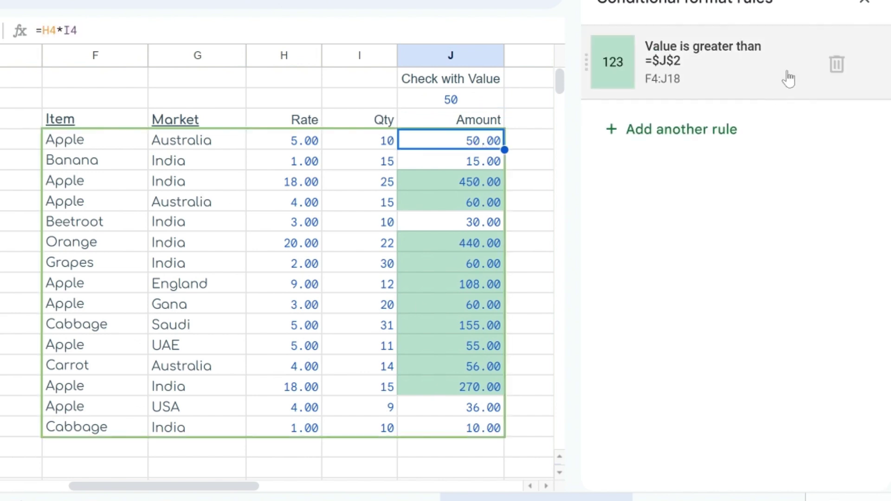
left_click(740, 63)
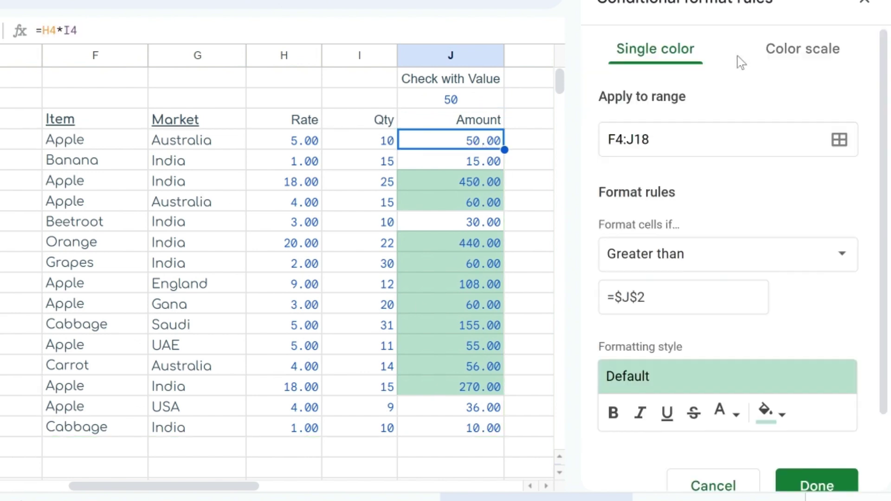
left_click(720, 253)
scroll(712, 436, "down", 2)
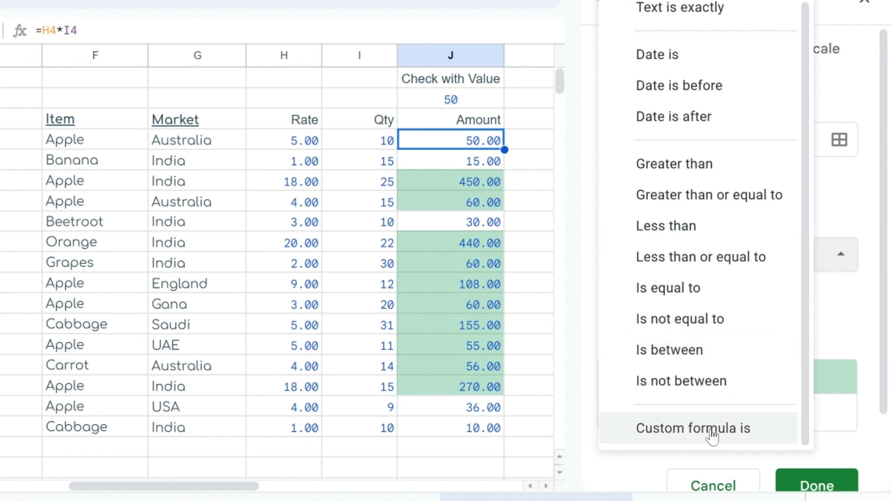
left_click(710, 430)
left_click(674, 311)
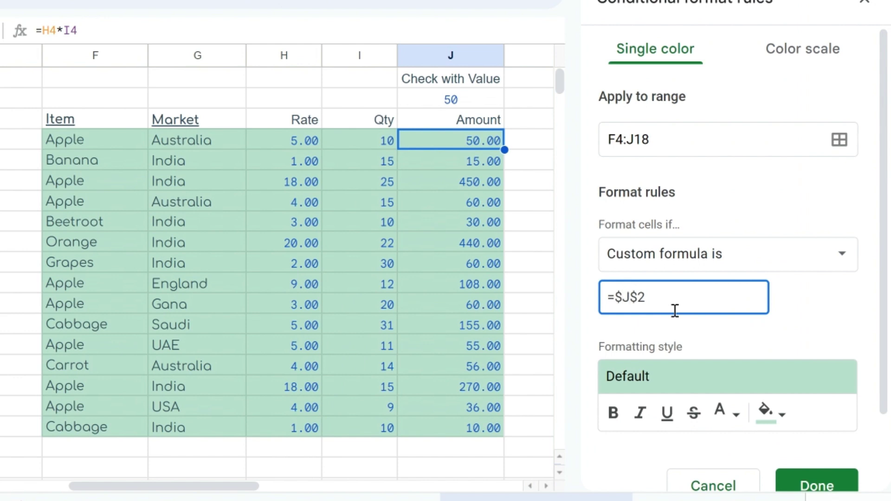
type("$J4>")
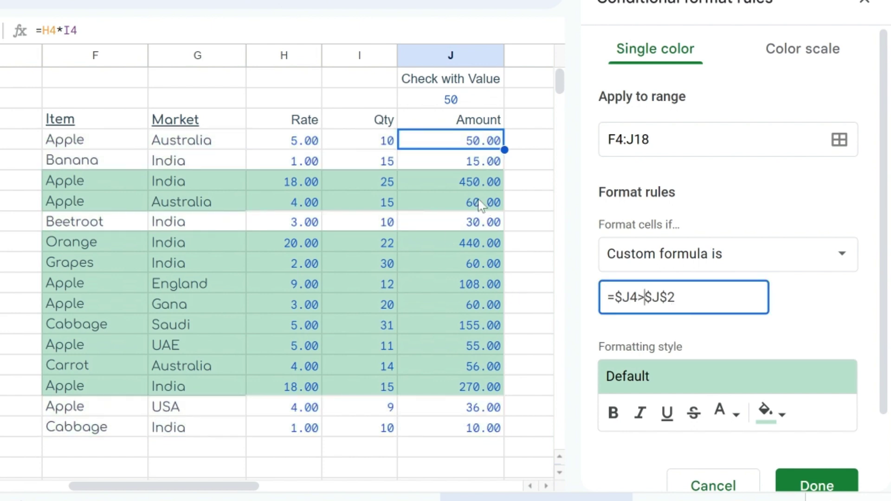
left_click(821, 487)
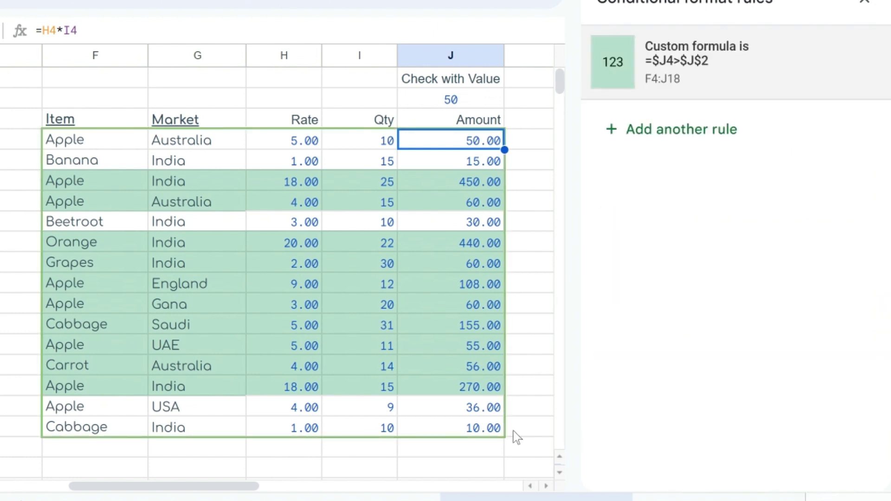
Set the Check with Value cell J2 to 100 and close the conditional format rules.
left_click(457, 101)
key("BackSpace")
type("100")
key("Return")
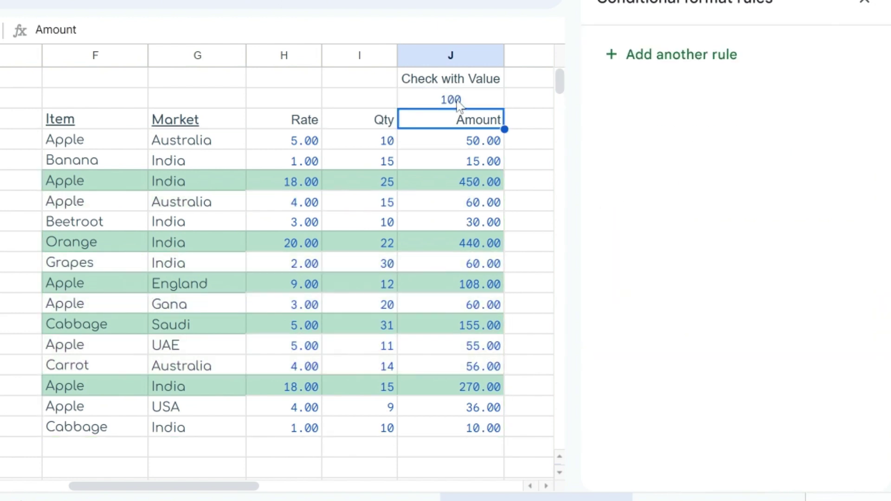
left_click(864, 2)
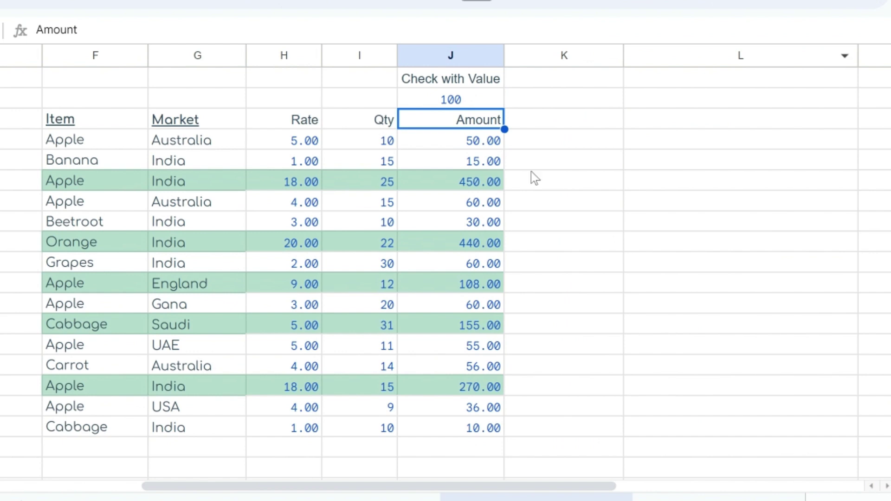
scroll(534, 232, "left", 3)
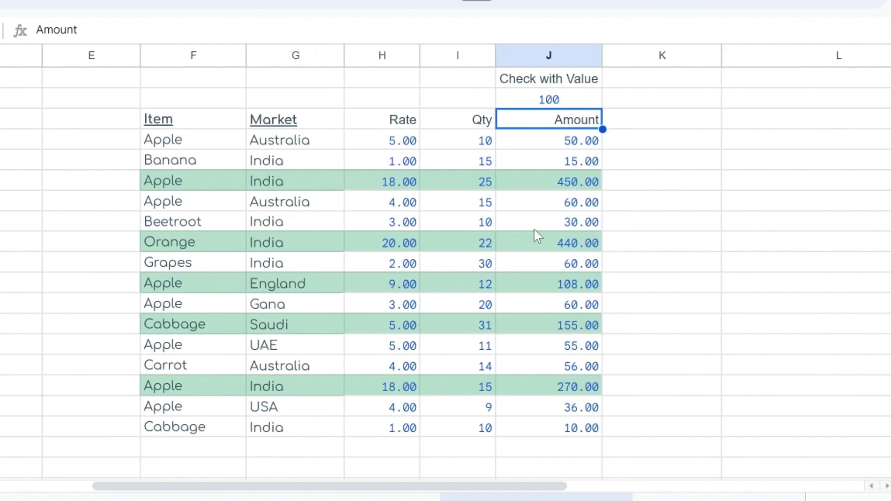
Test the row highlighting by setting the Check with Value cell J2 to 300 and finally to 200.
left_click(565, 103)
type("300")
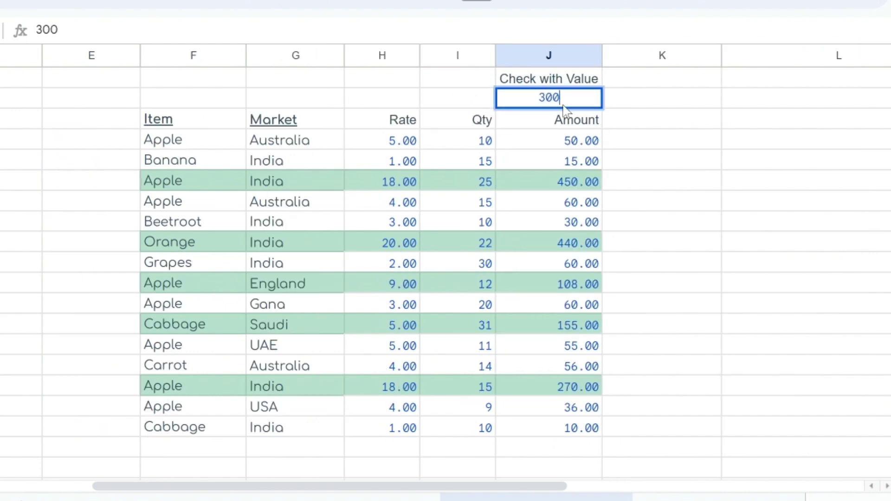
key("Return")
left_click(565, 106)
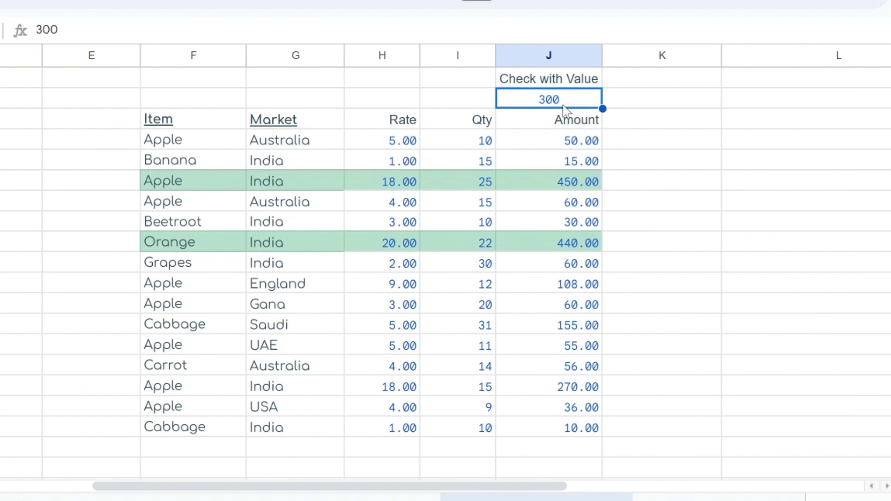
type("200")
key("Return")
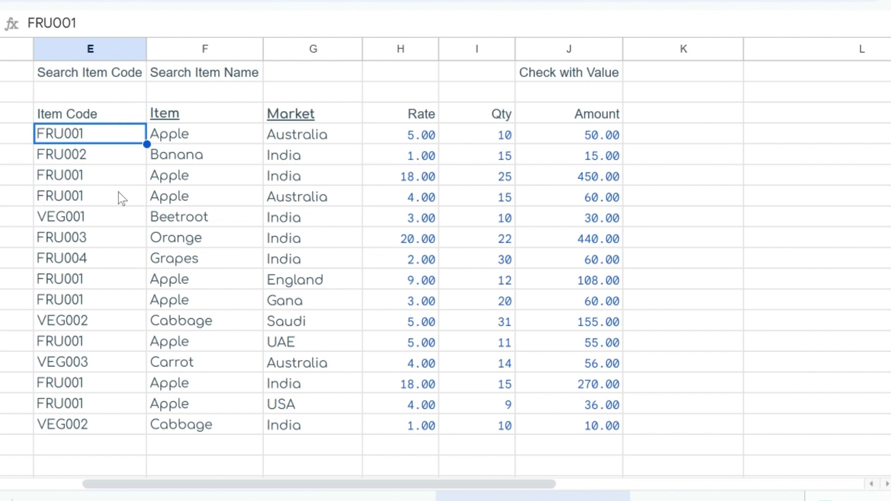
Start a SEARCH formula in cell K4 with the absolute reference $E$2 as the text to search for.
left_click(703, 139)
type("=sear")
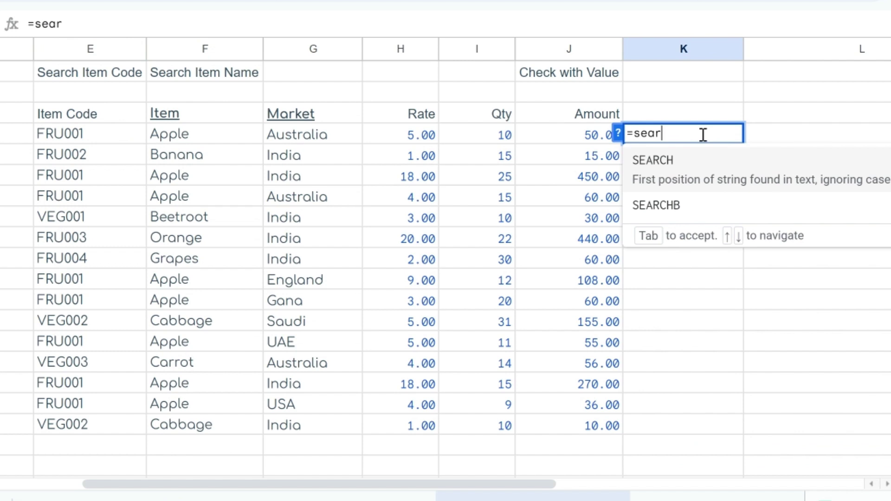
left_click(699, 176)
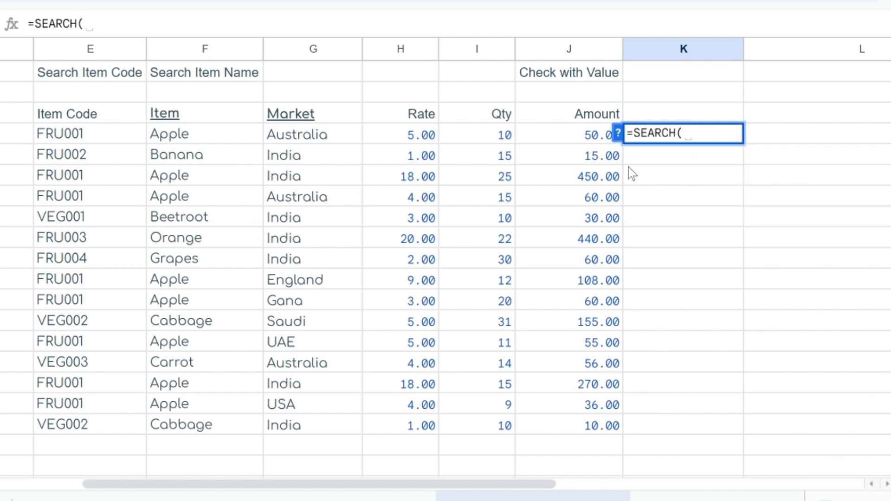
left_click(79, 93)
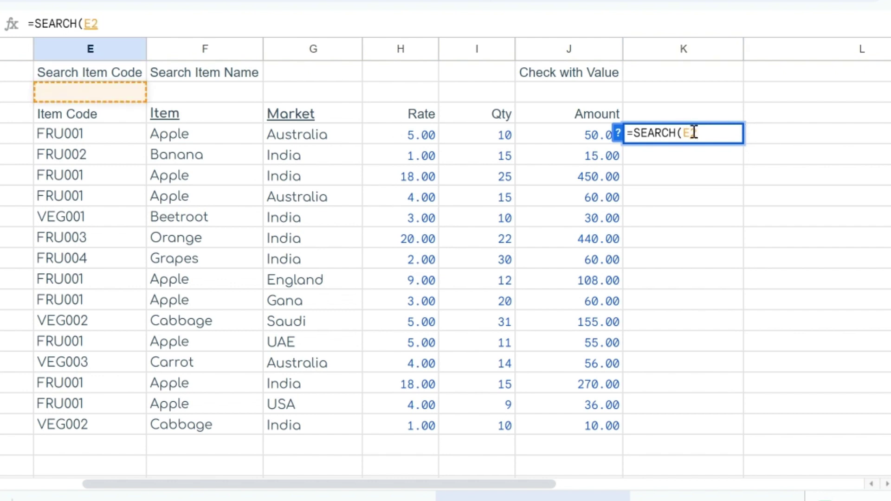
key("F4")
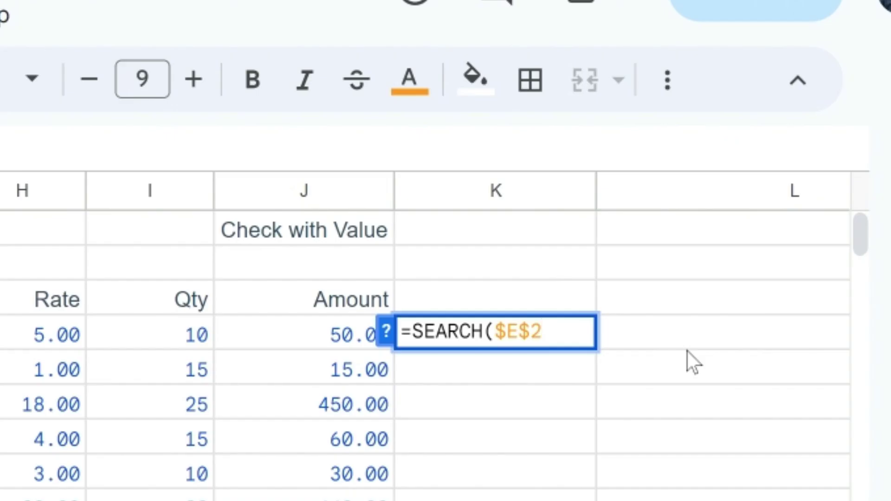
Complete the formula in K4 as =SEARCH($E$2,$E4), locking only the column of the item code reference, and enter it.
type(",E4")
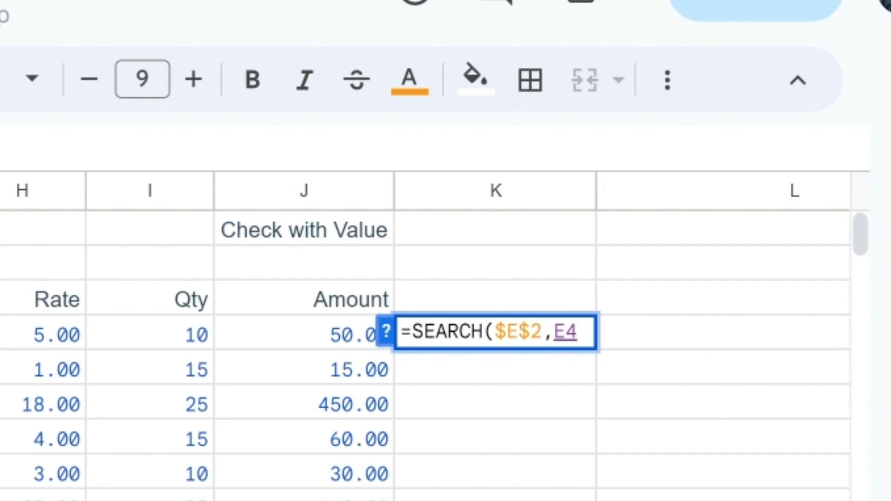
key("Left")
key("Right")
left_click(551, 333)
type("$")
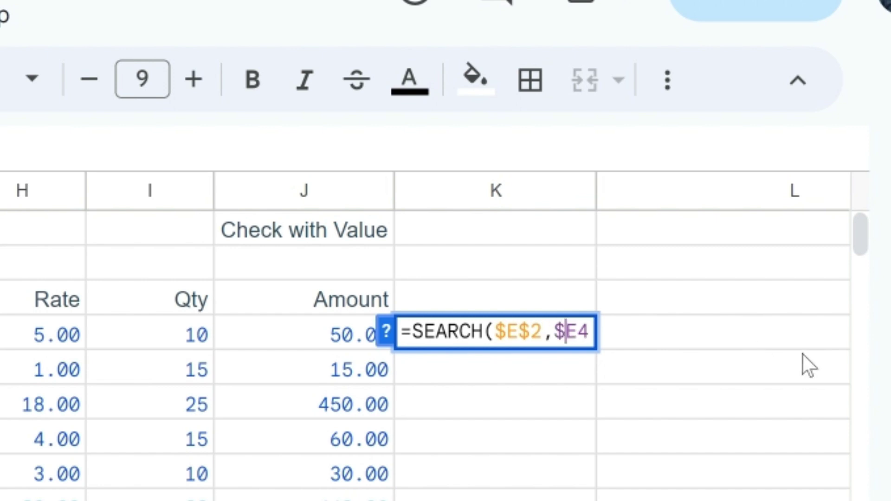
key("End")
type(")")
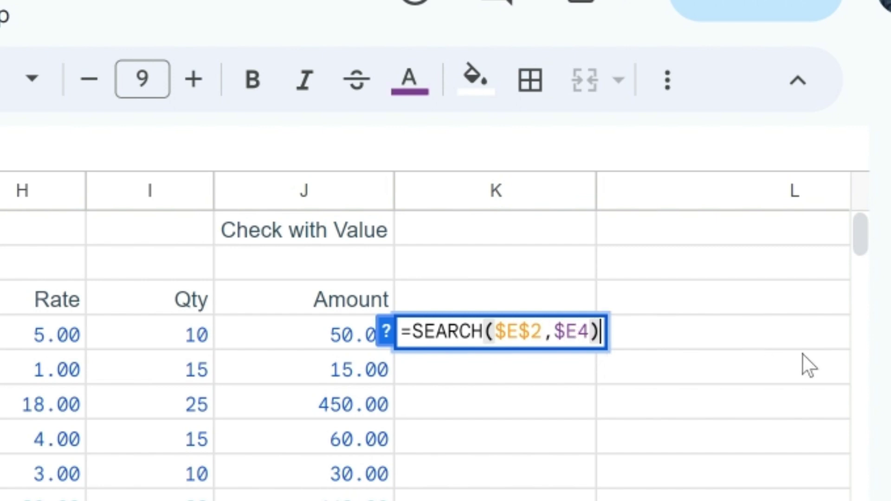
key("Return")
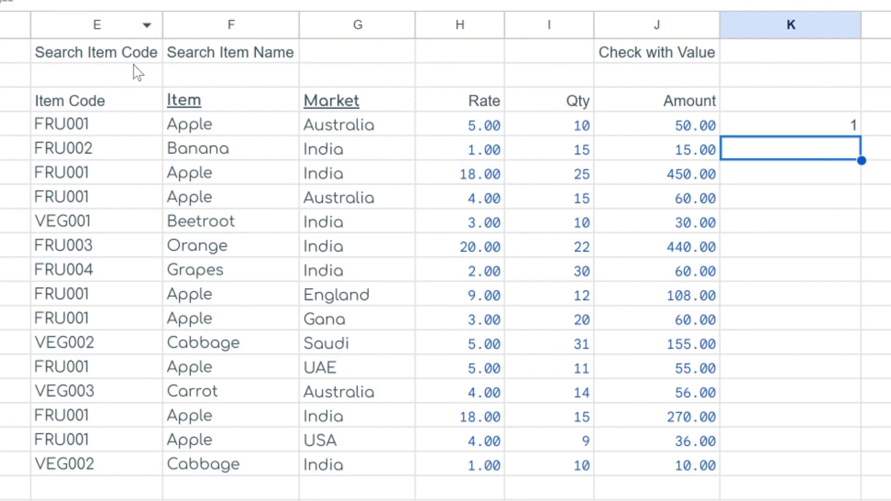
Set the Search Item Code cell E2 to FRU.
left_click(135, 74)
type("F")
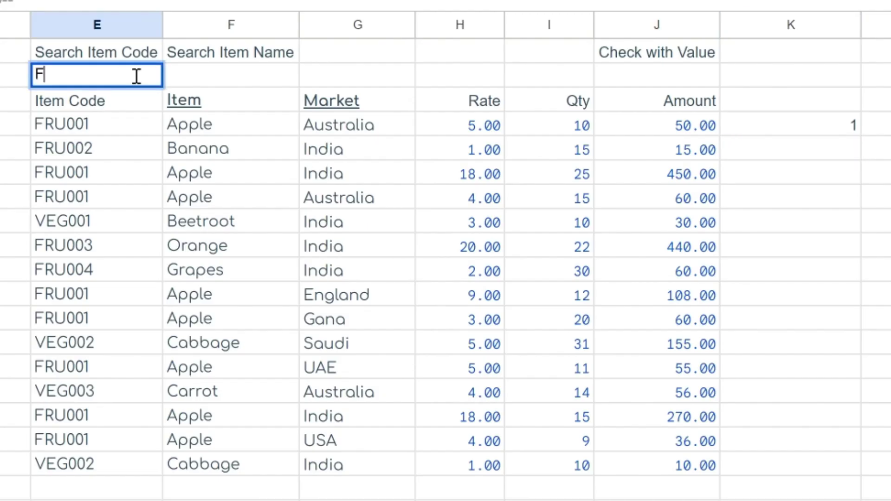
type("RU")
key("Return")
key("Right")
key("Right")
key("Right")
key("Right")
key("Right")
key("Right")
key("Down")
key("Left")
key("Left")
key("Left")
key("Left")
key("Left")
key("Left")
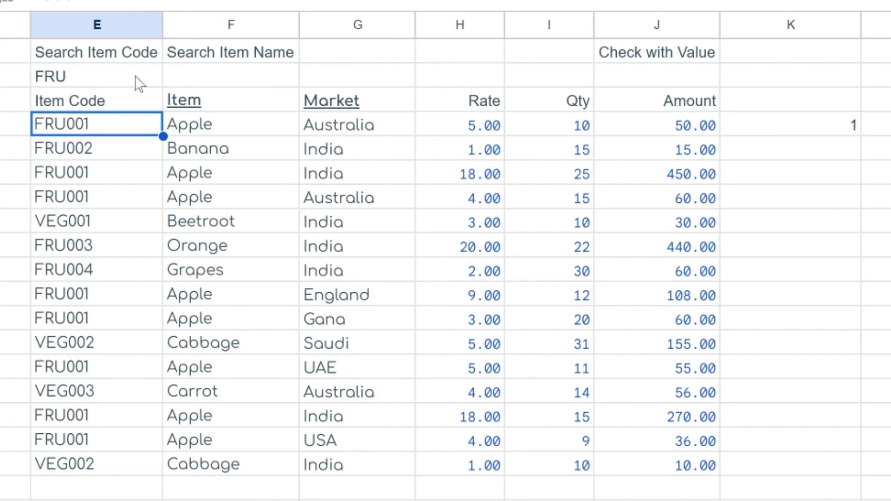
Set the Search Item Code cell E2 to 1 to test the SEARCH formula.
left_click(137, 77)
type("1")
key("Return")
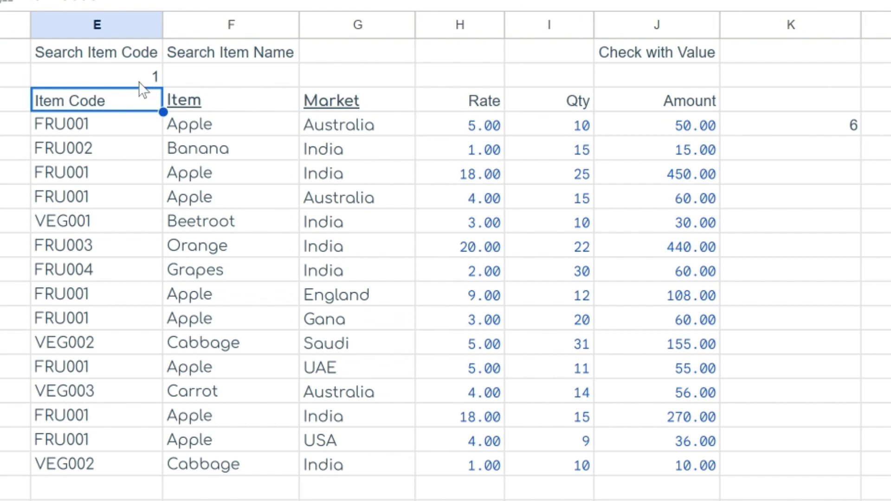
Set the Search Item Code cell E2 to U001.
left_click(140, 81)
type("U001")
Wrap the K4 formula as =isnumber(SEARCH($E$2,$E4)) and autofill it down column K for the remaining item rows.
left_click(821, 128)
double_click(751, 128)
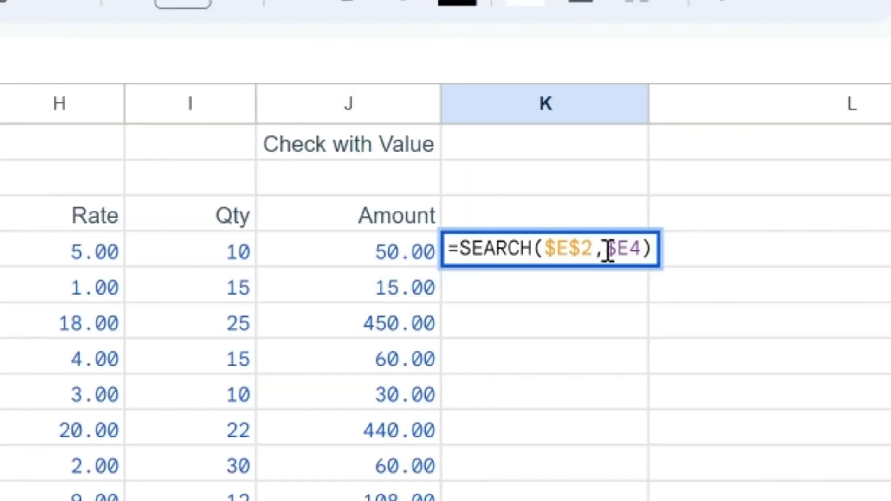
type("isnumber(SEARCH($E$2,$E4")
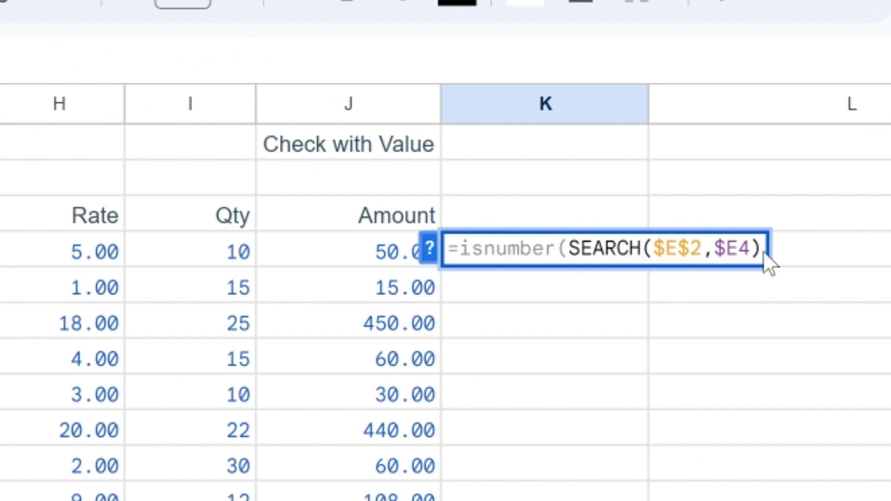
left_click(762, 250)
type(")")
key("Return")
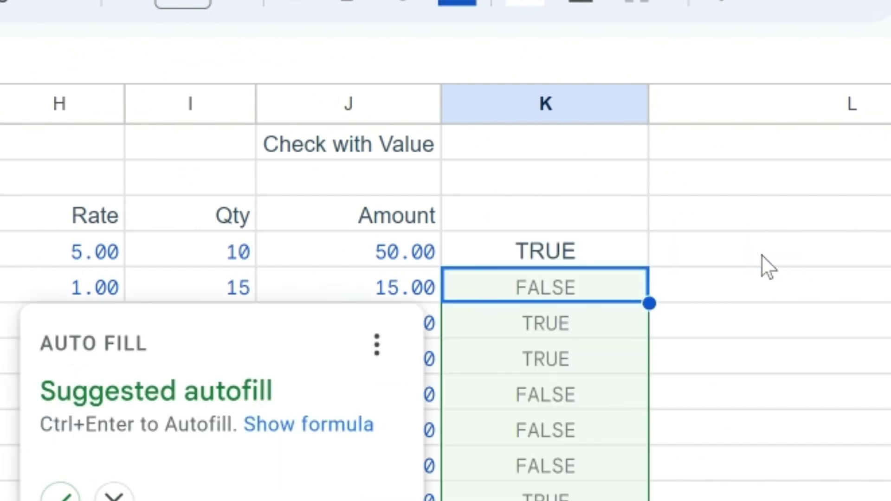
left_click(60, 495)
left_click(552, 255)
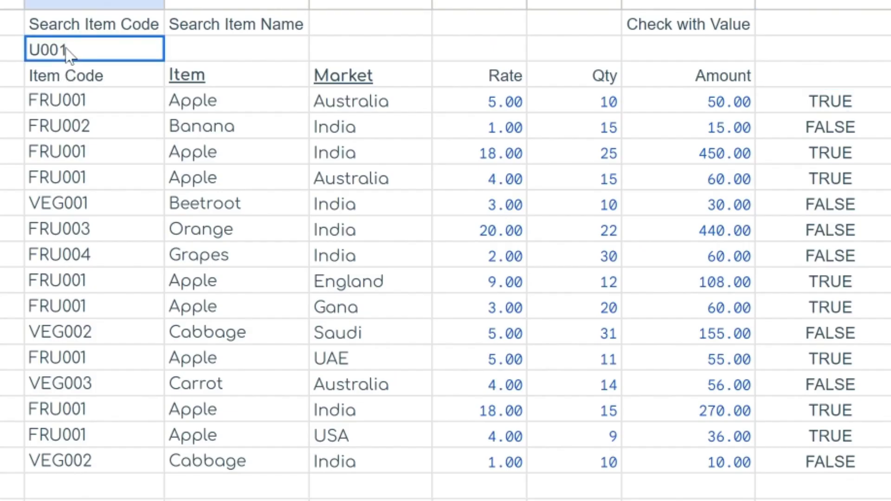
Replace the Search Item Code in E2 with VEG to test the ISNUMBER formula.
key("BackSpace")
key("BackSpace")
key("BackSpace")
key("Return")
left_click(69, 54)
type("VEG")
key("Return")
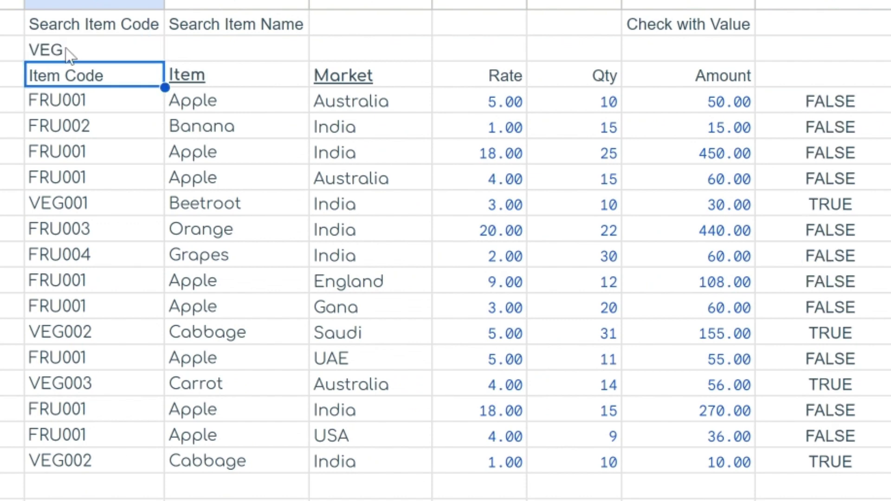
Copy the whole ISNUMBER formula from cell K4 without changing it.
left_click(857, 111)
double_click(845, 105)
key("ctrl+a")
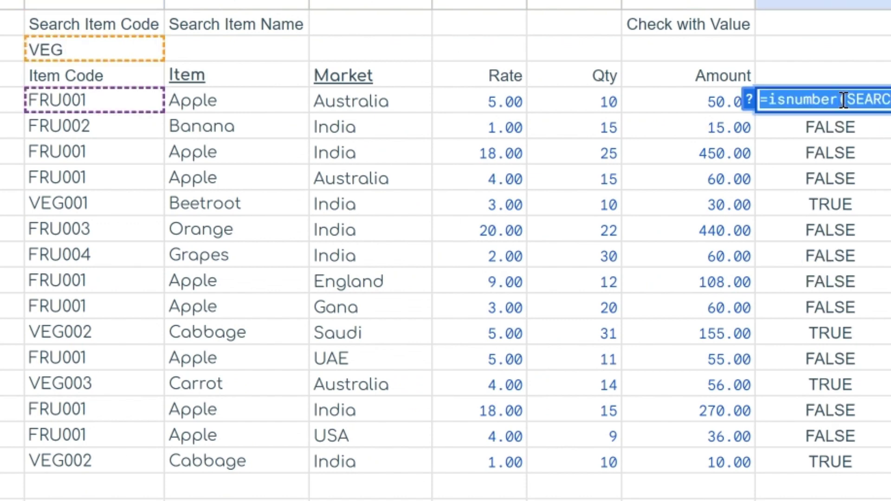
key("Escape")
Add a conditional formatting rule to E4:J18 with the custom formula =isnumber(SEARCH($E$2,$E4)) and the default green style.
left_click_drag(1, 112, 566, 473)
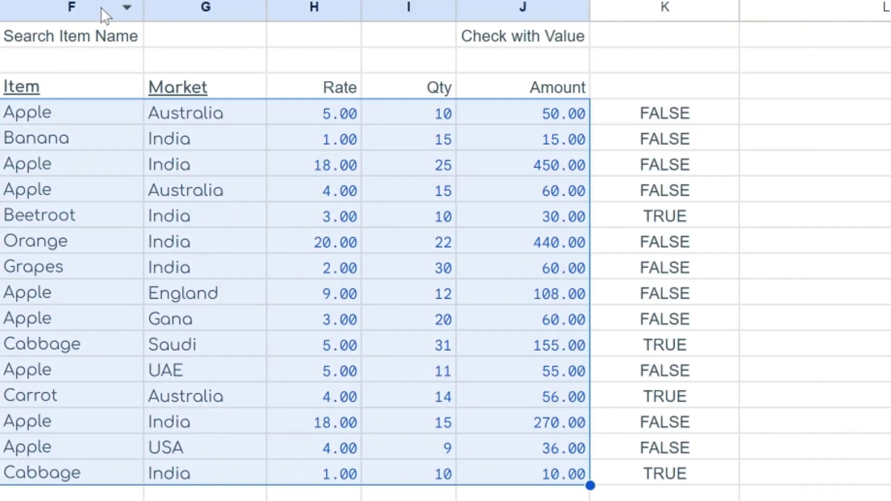
left_click(101, 1)
left_click(28, 290)
left_click(680, 266)
scroll(650, 431, "down", 4)
left_click(642, 499)
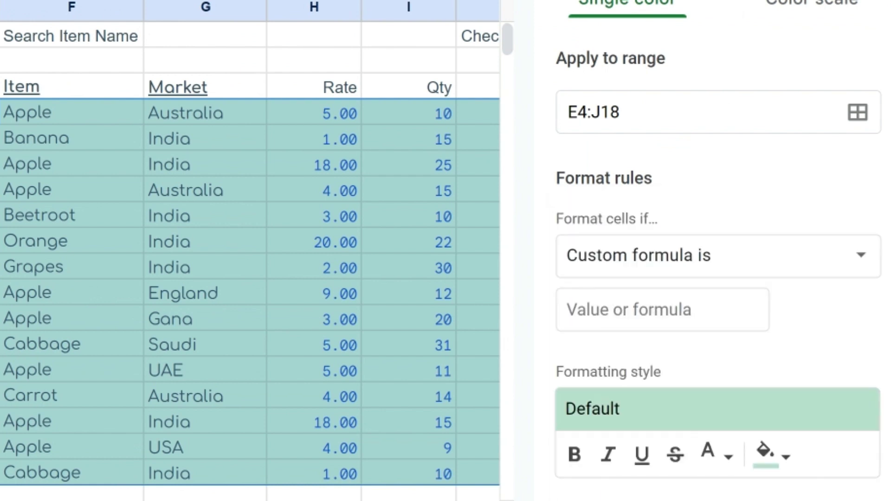
left_click(632, 312)
type("=isnumber(SEARCH($E$2,$E4))")
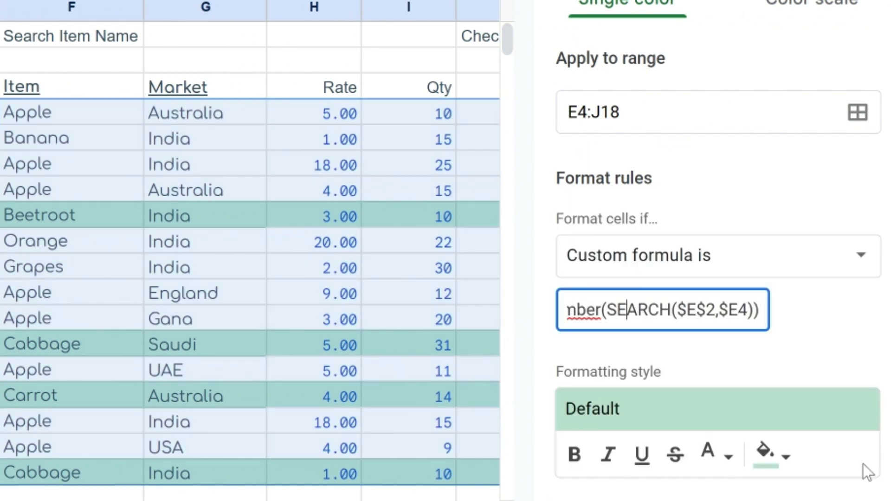
left_click(803, 496)
left_click(888, 3)
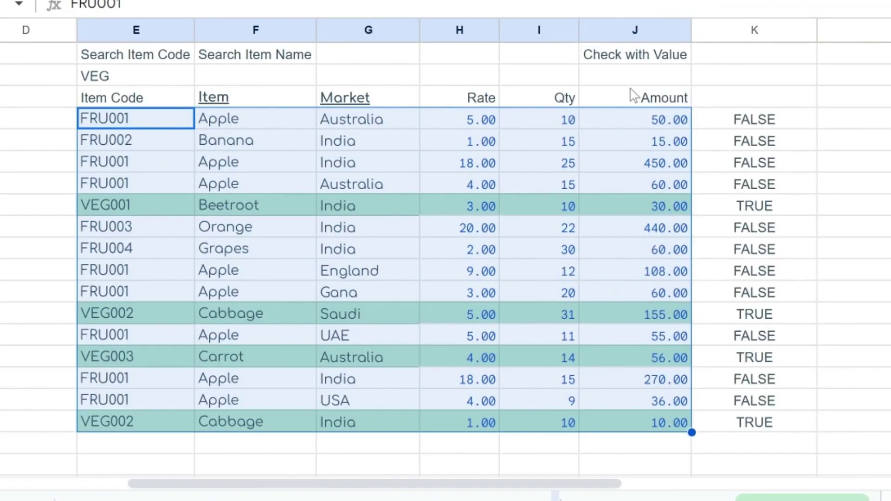
Set the Search Item Code cell E2 to FRU to test the row highlighting.
left_click(353, 179)
left_click(134, 76)
type("FRU")
key("Return")
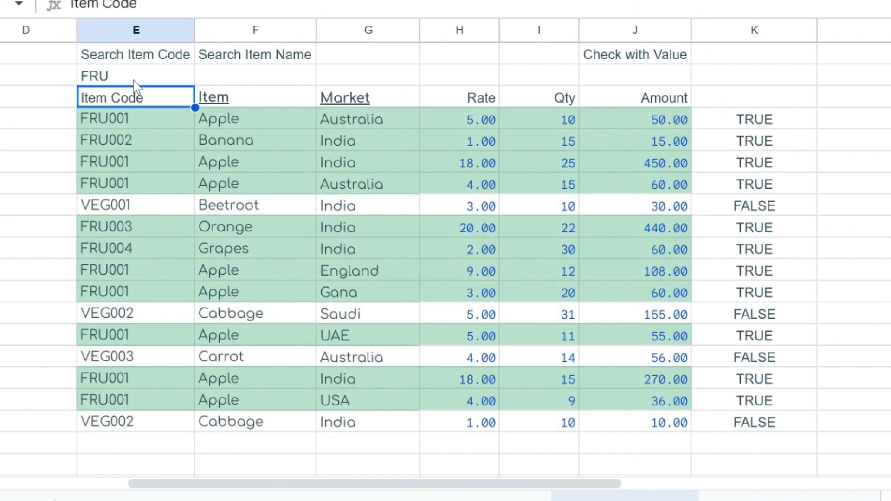
Test the item code highlighting with U00 and U001 in cell E2.
left_click(134, 79)
type("U00")
key("Return")
left_click(132, 79)
type("U001")
key("Return")
Test the item code highlighting with the single digits 1 and 2 in cell E2.
key("Up")
type("1")
key("Return")
key("Up")
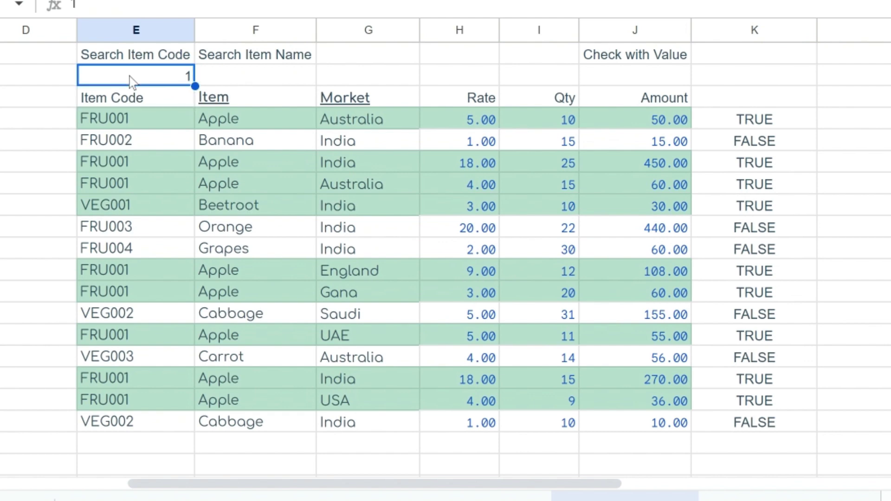
type("2")
key("Return")
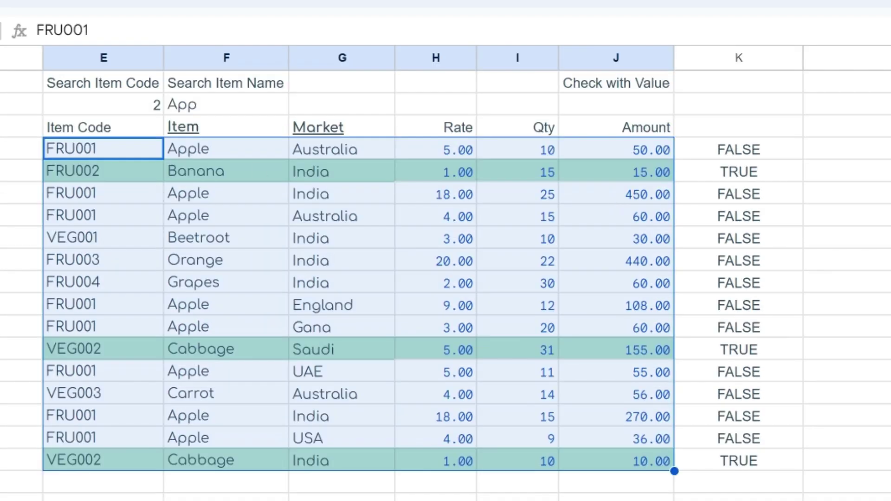
Add another conditional formatting rule for E4:J18 and set its condition to Custom formula is.
left_click(209, 2)
left_click(313, 309)
left_click(781, 149)
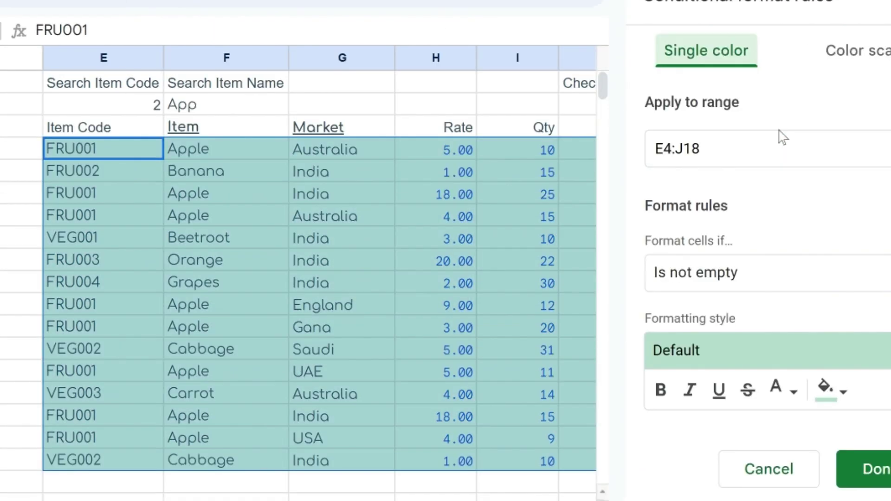
left_click(774, 291)
scroll(772, 443, "down", 5)
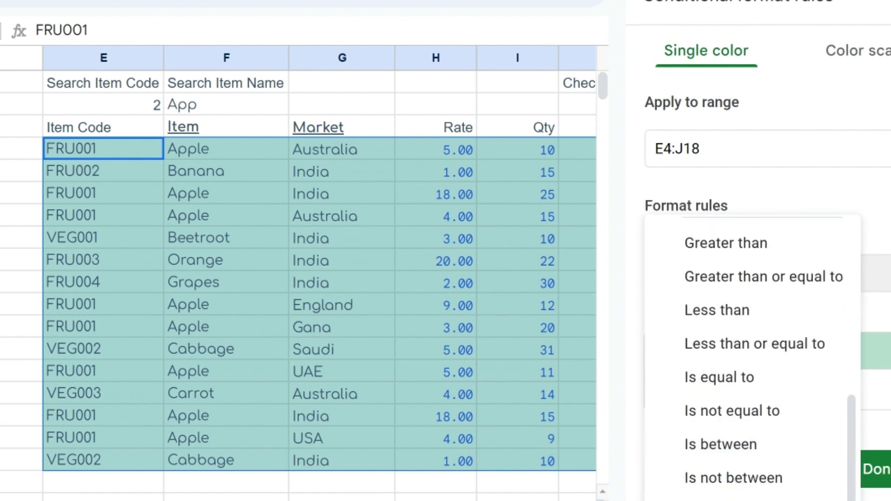
left_click(724, 495)
Enter =isNumber(SEARCH($f$2,$F4)) as the new rule's formula to match the item name, and save the rule.
left_click(690, 319)
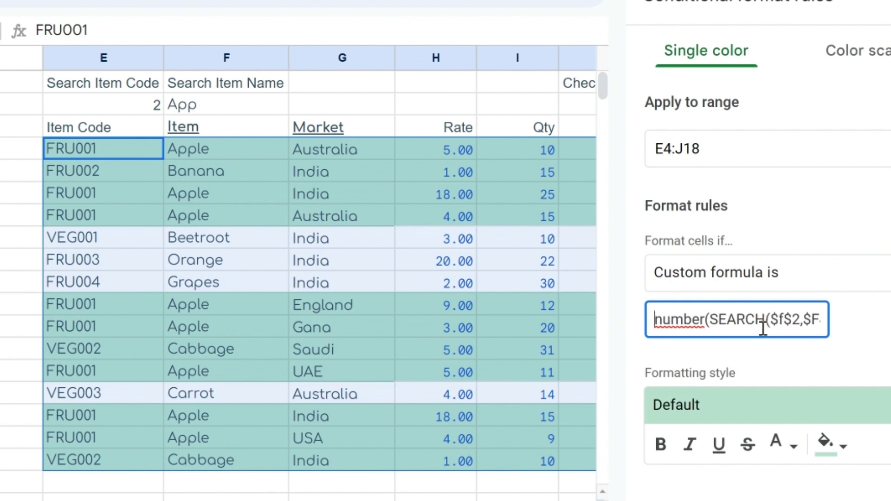
key("End")
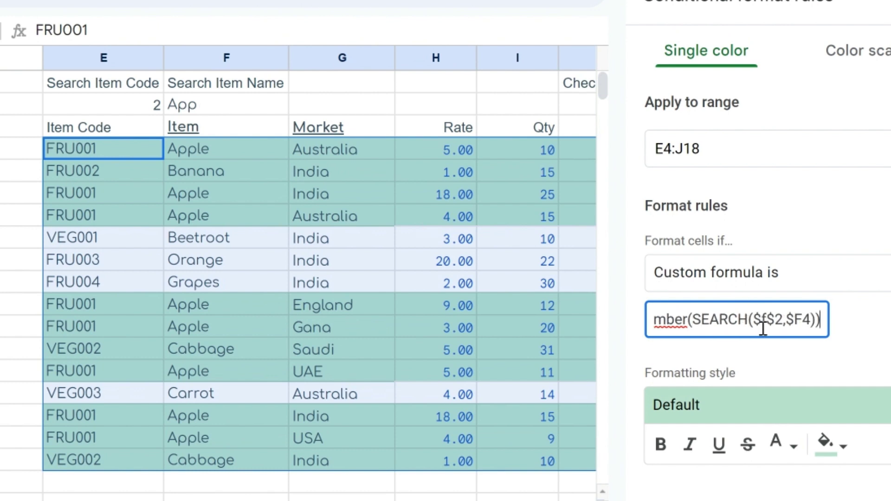
key("Right")
key("BackSpace")
type("N")
key("Return")
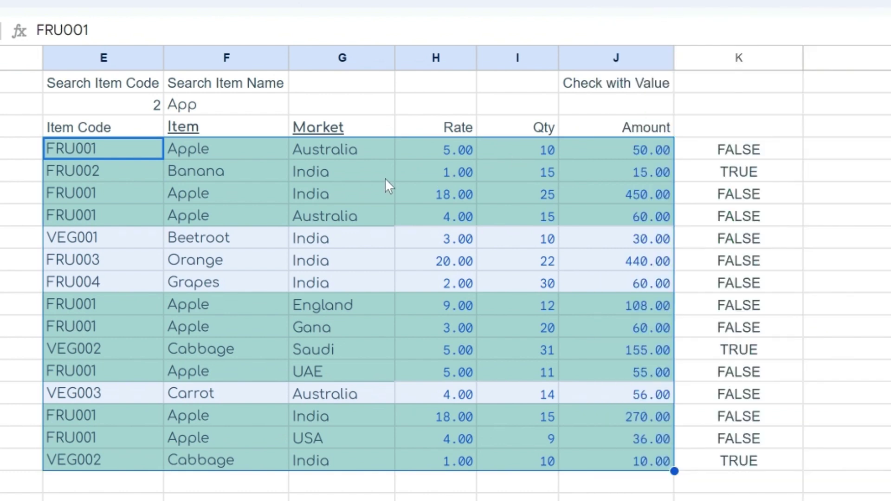
Clear the Search Item Code cell E2.
left_click(385, 178)
left_click(102, 169)
left_click(155, 106)
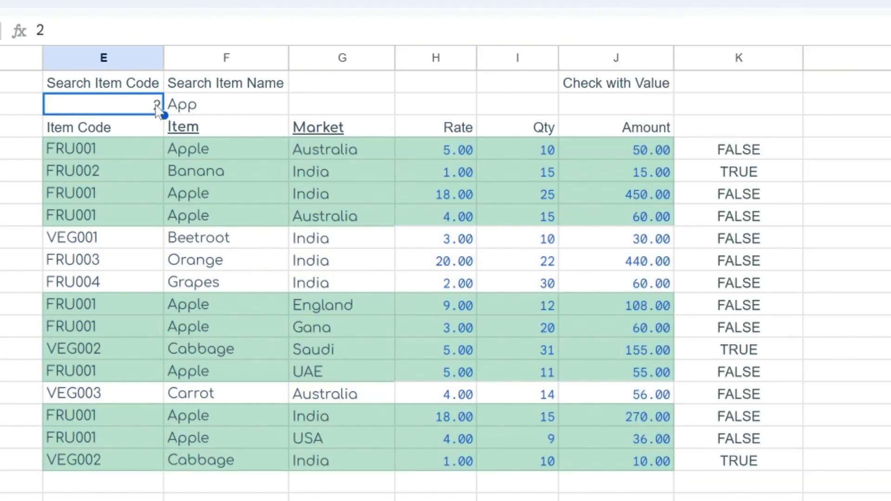
key("Delete")
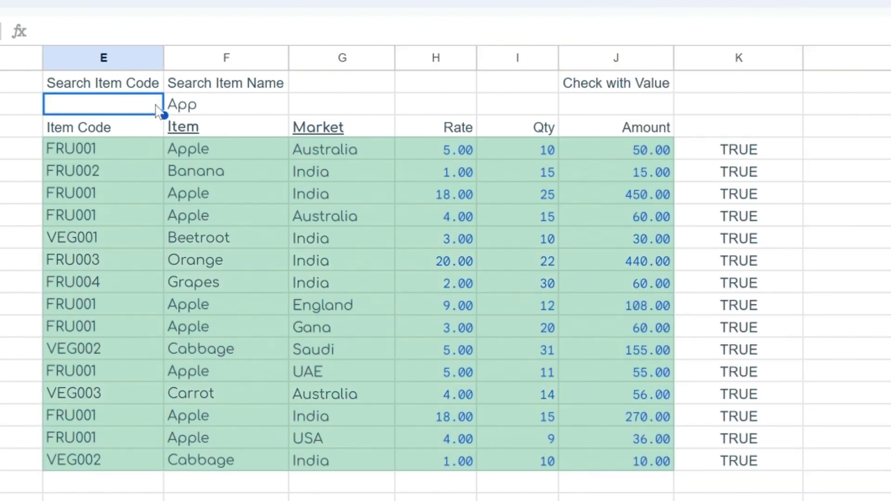
Test both highlighting rules together with FRU and VEG in the Search Item Code cell E2.
type("FRU")
key("Return")
left_click(156, 105)
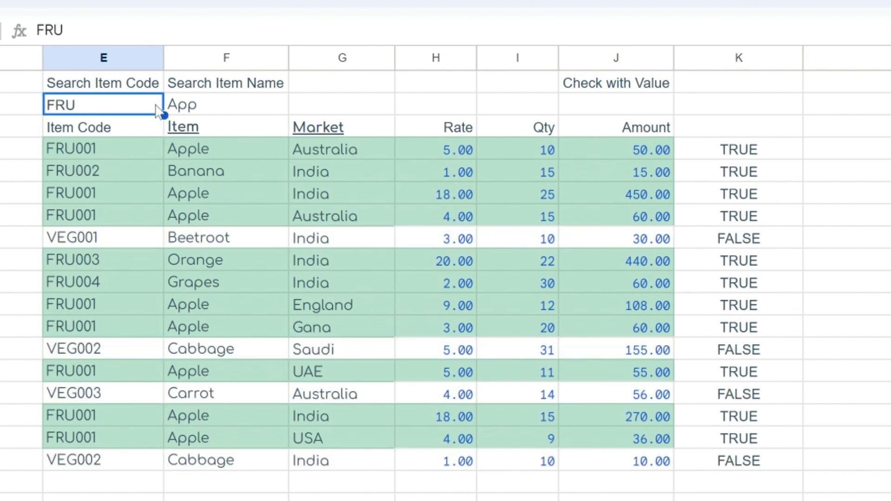
type("VEG")
key("Return")
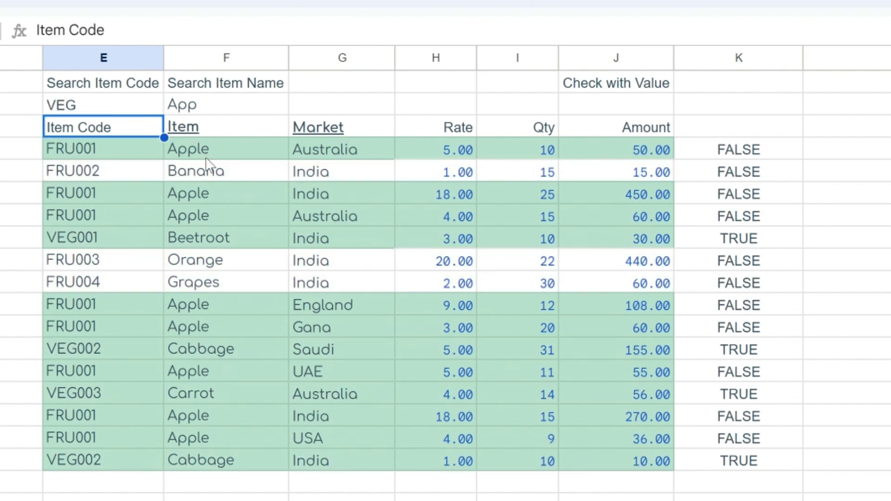
Delete the item code search rule from the conditional formatting of E4:J18, keeping the item name rule.
left_click(117, 153)
left_click(153, 1)
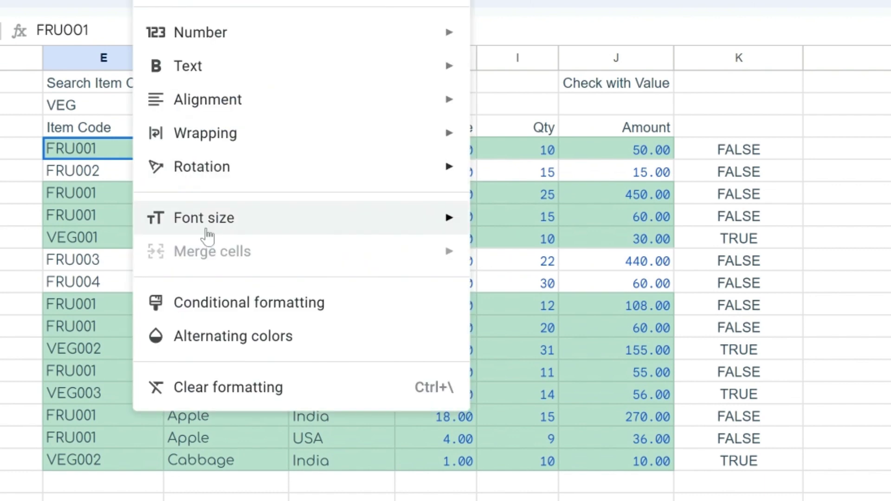
left_click(240, 303)
left_click(889, 64)
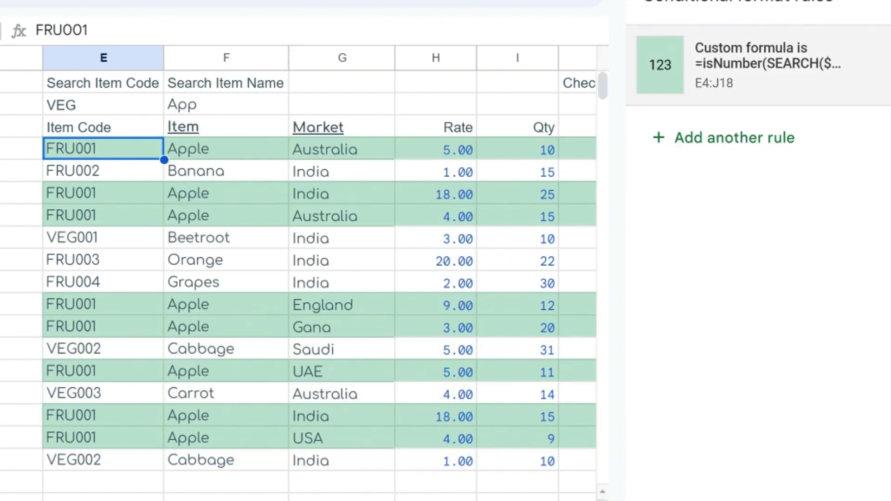
left_click(890, 1)
Set the Search Item Name cell F2 to Ban and clear the Search Item Code cell E2.
left_click(224, 104)
type("Ban")
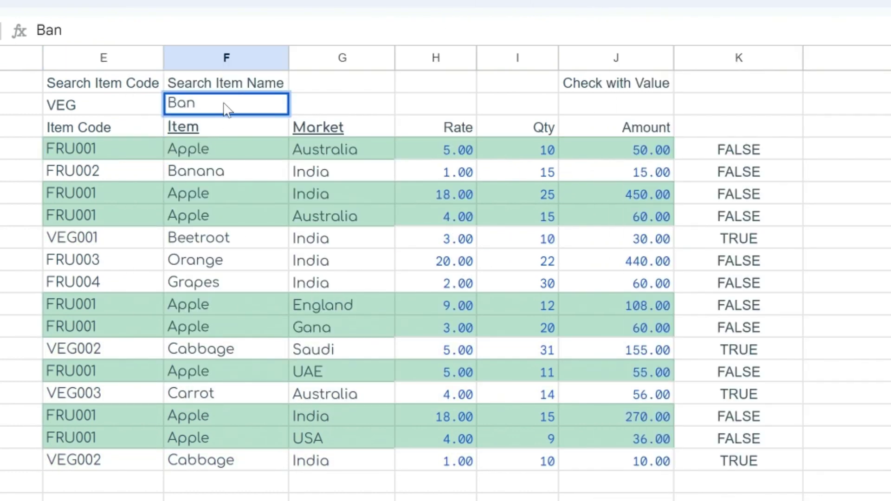
key("Return")
key("Up")
key("Left")
key("Delete")
key("Right")
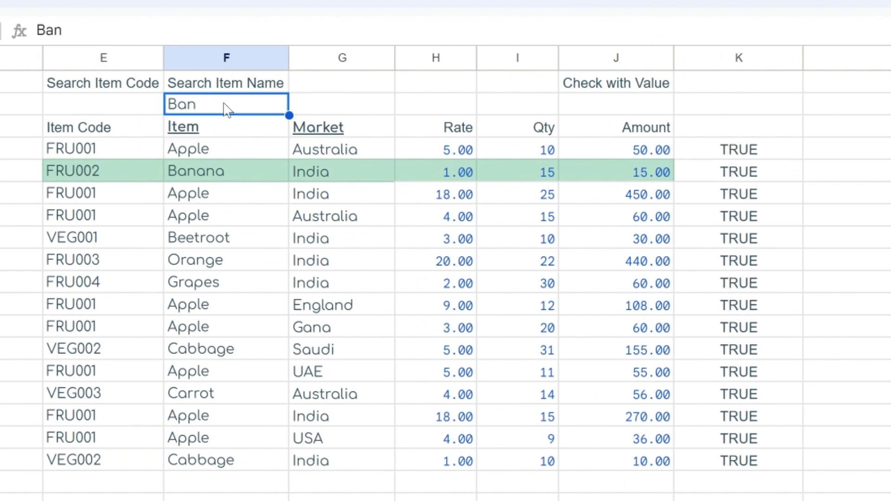
Test the item name highlighting with Gra and root in cell F2.
type("Gra")
key("Delete")
key("Return")
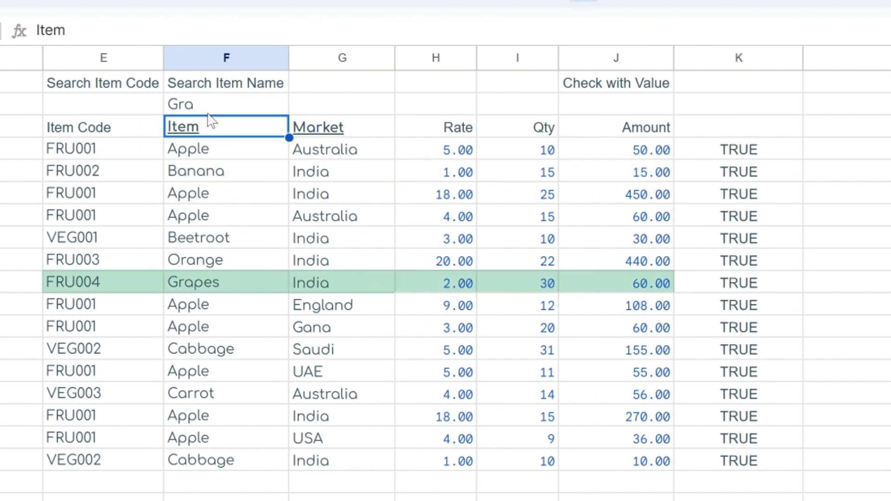
left_click(208, 113)
type("root")
key("Return")
Test the item name highlighting with the partial names rrot and bb in cell F2.
left_click(208, 113)
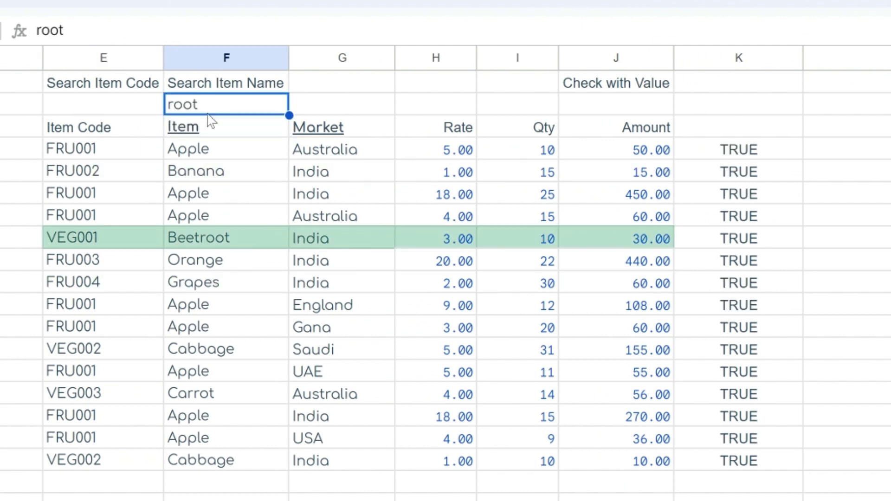
type("rrot")
key("Return")
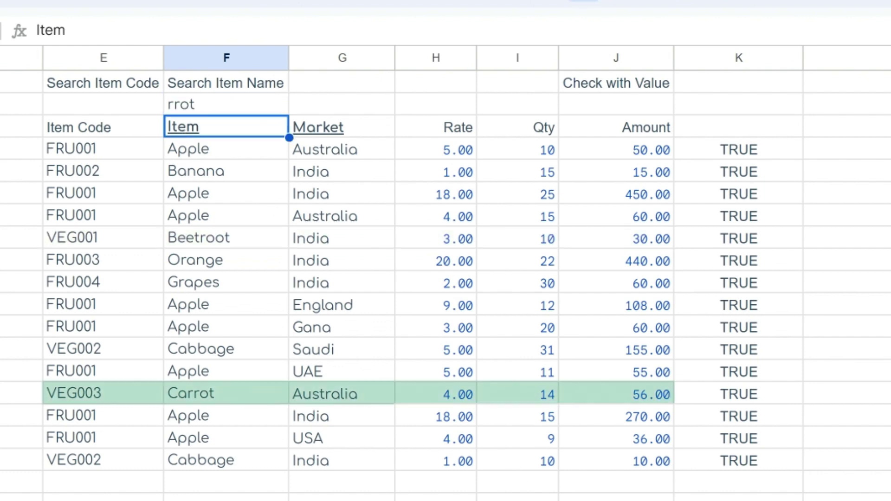
left_click(223, 106)
type("bb")
key("Return")
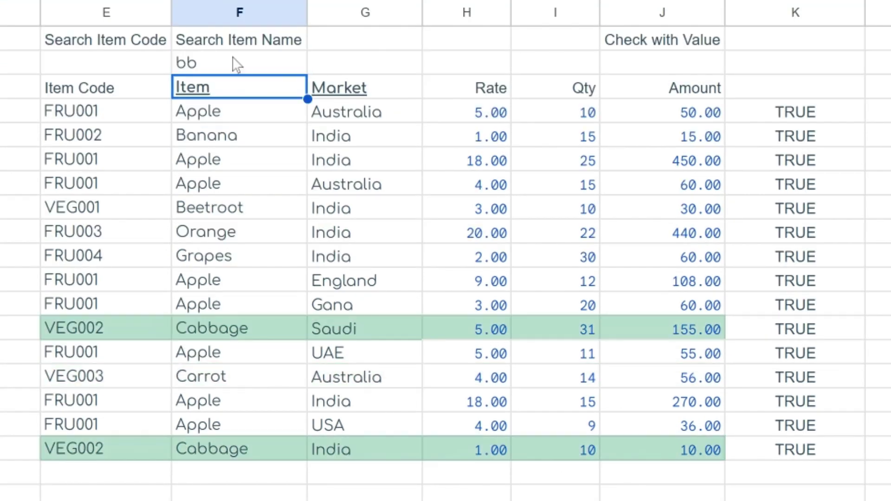
Set the Search Item Name cell F2 to pp.
left_click(236, 64)
type("pp")
key("Return")
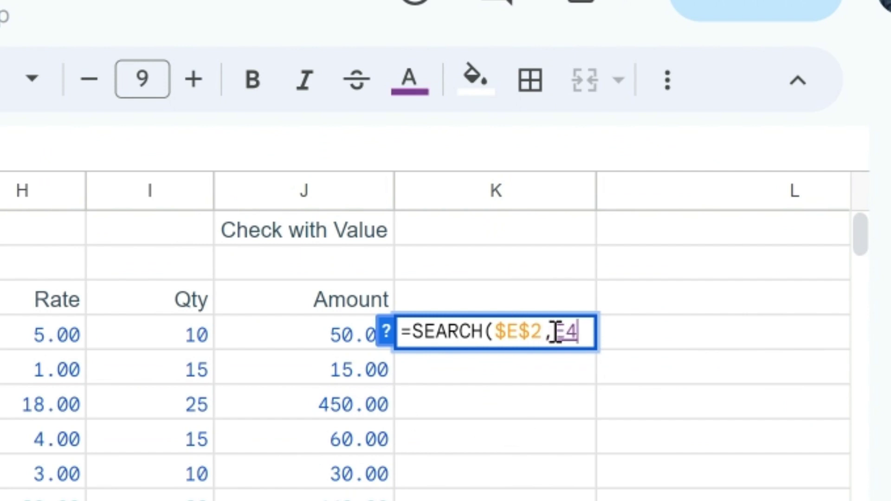
Enter the formula =SEARCH($E$2,E4) in cell K4.
key("Return")
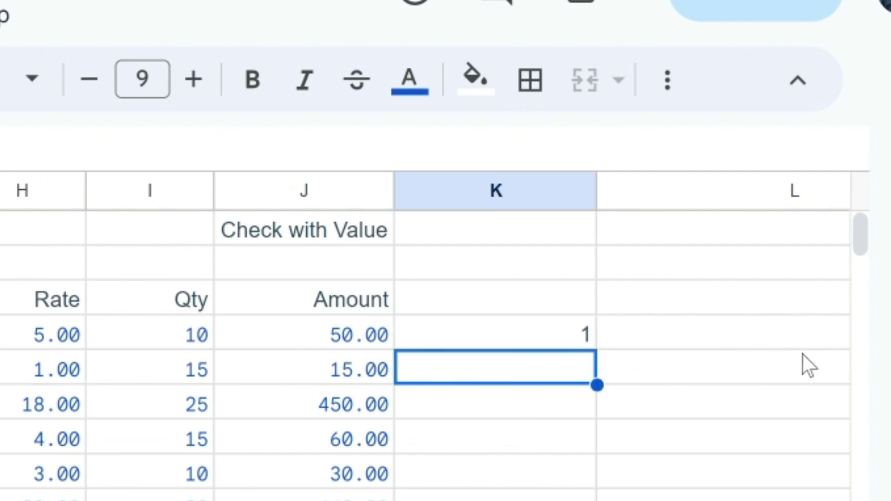